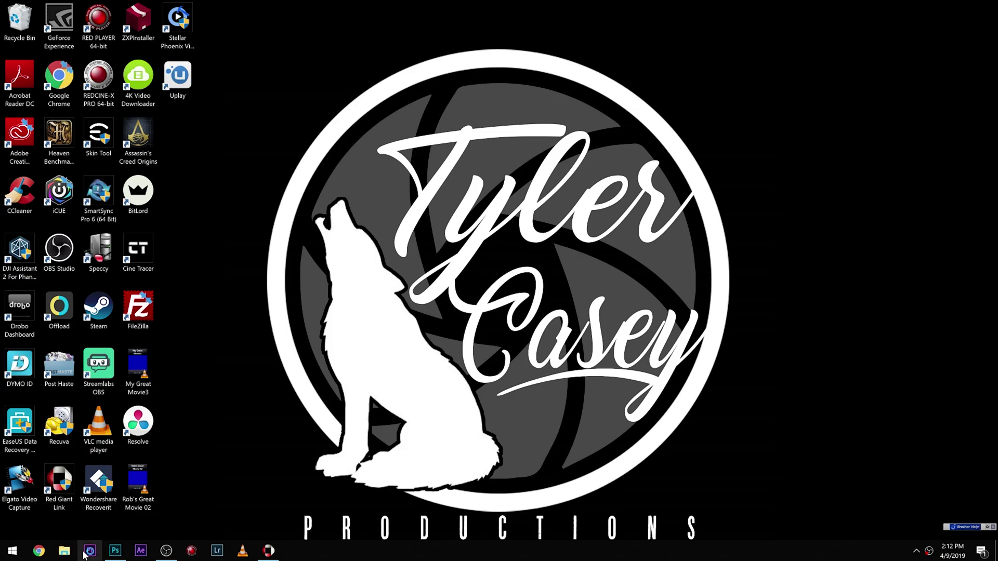
- Launch Premiere Pro CC from its taskbar icon
click(85, 552)
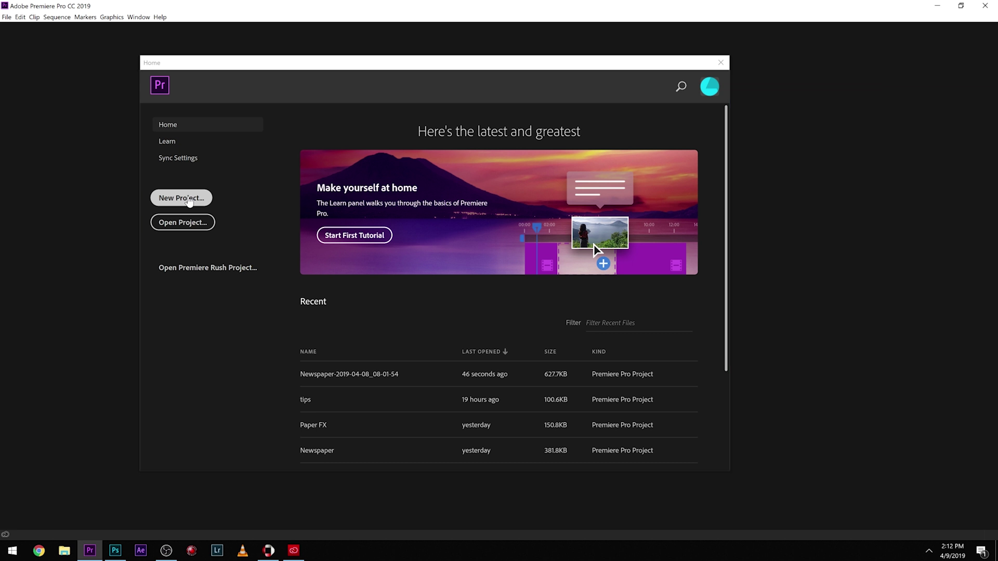
- Start a new project, keeping Mercury Playback Engine GPU Acceleration (CUDA) as the renderer
click(188, 201)
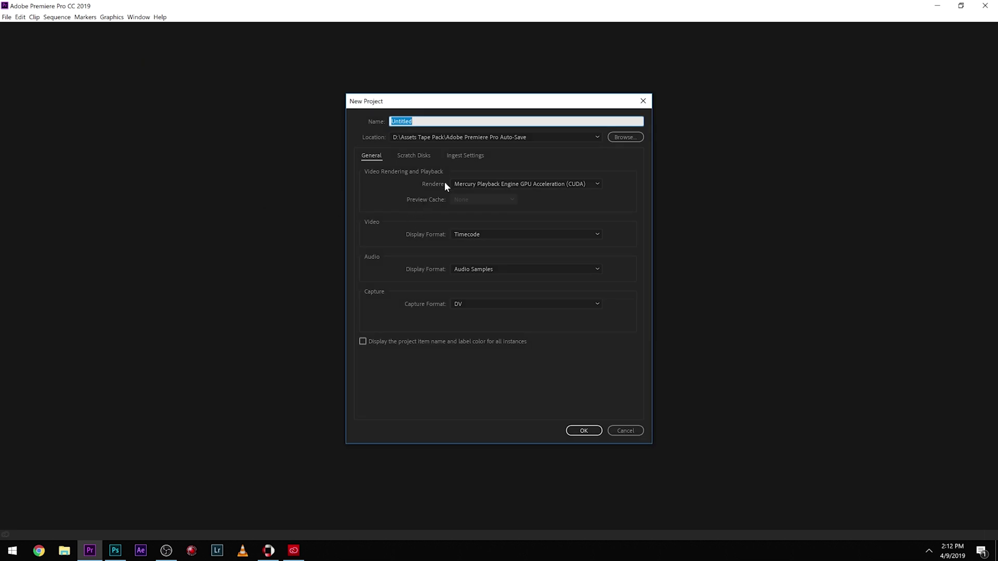
click(477, 184)
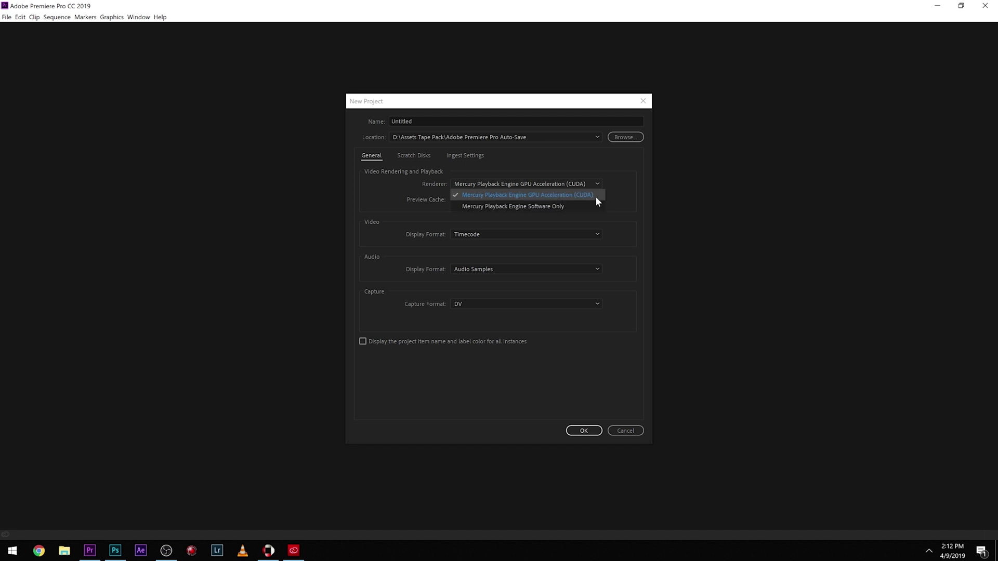
click(622, 191)
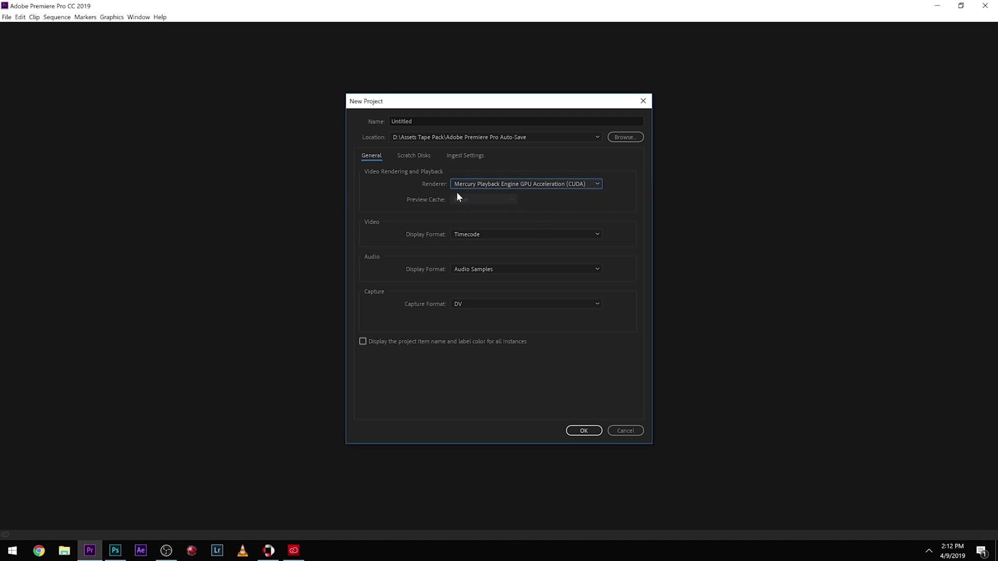
- Review the Scratch Disks and Ingest Settings, then return to General to browse for a location
click(414, 156)
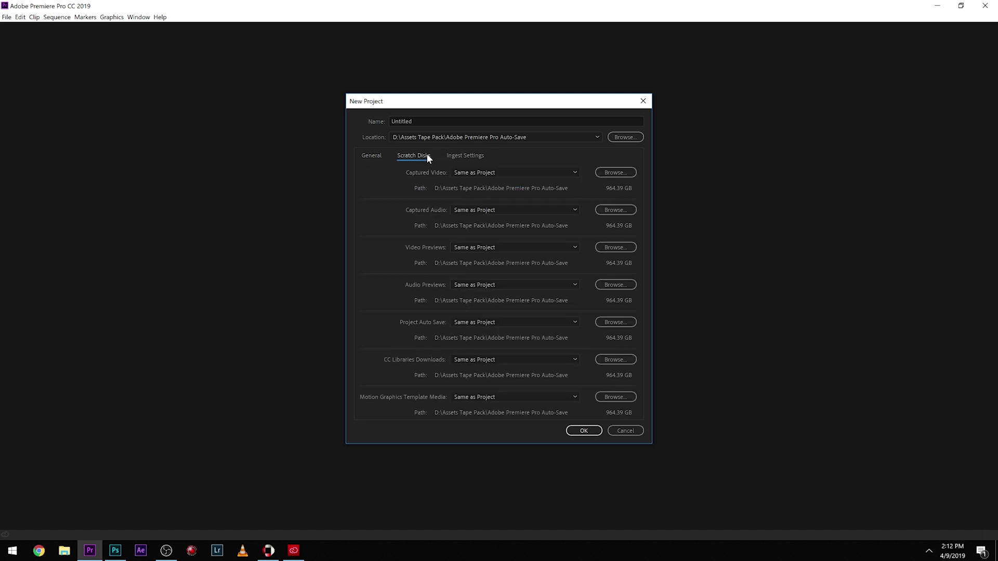
scroll(540, 285, down, 1)
click(446, 155)
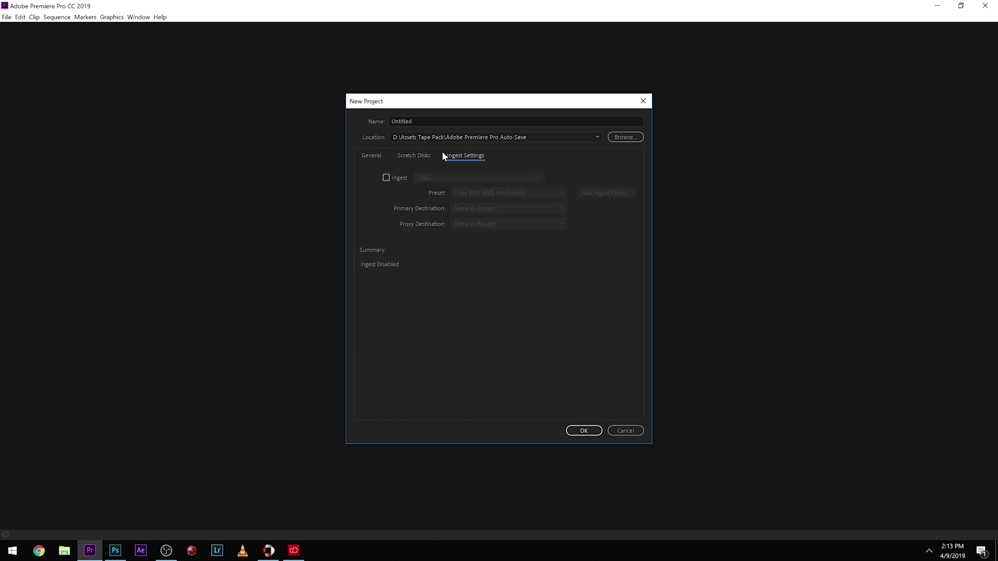
click(364, 158)
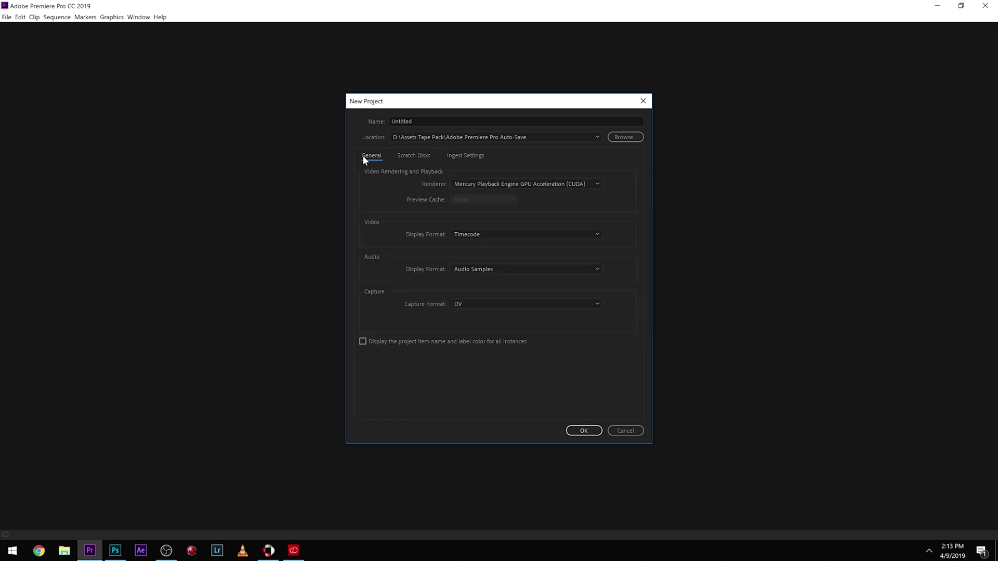
click(622, 136)
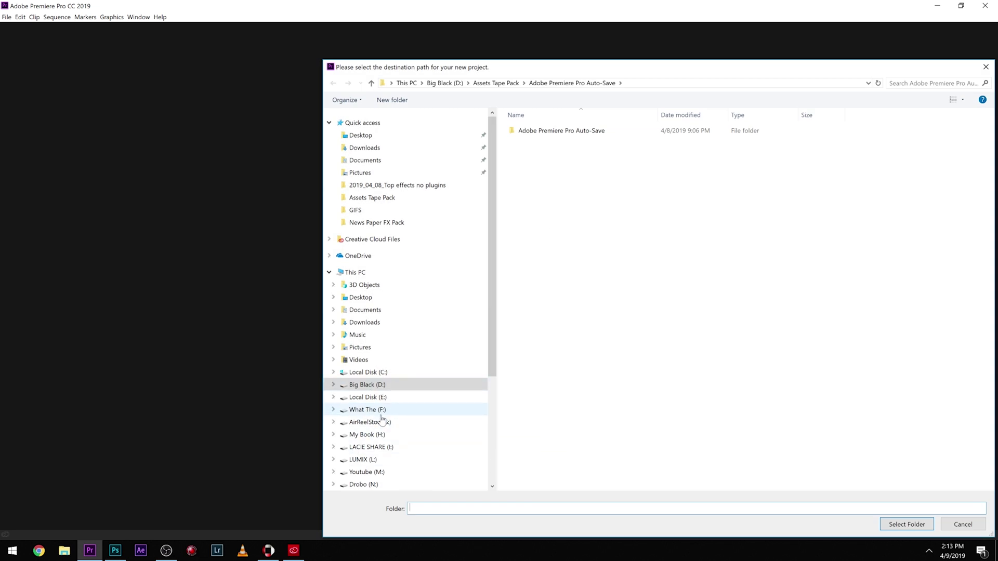
- Set the project location to the editing tutorial folder in F:\2019_04_09
click(381, 413)
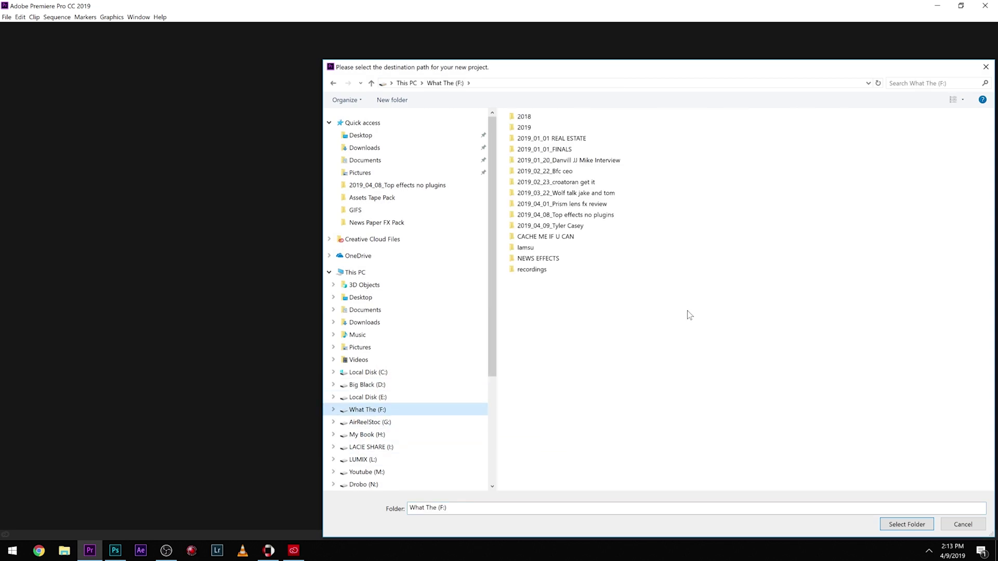
double_click(562, 226)
double_click(568, 135)
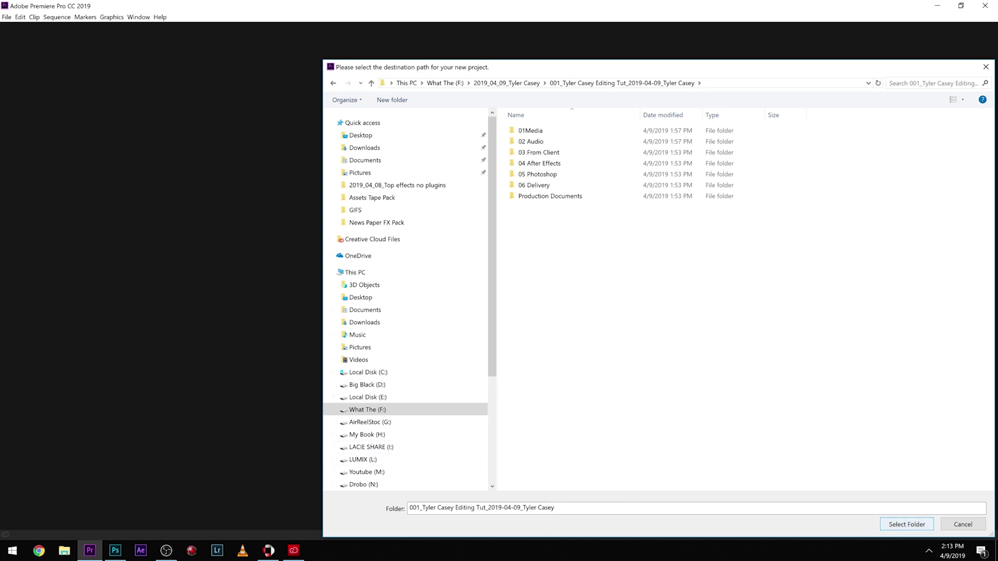
double_click(549, 132)
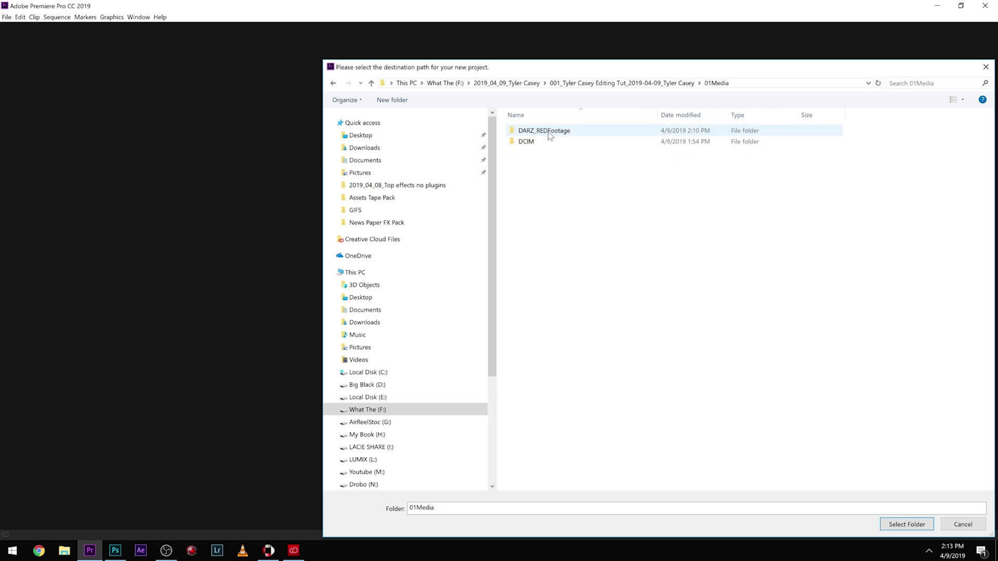
click(642, 82)
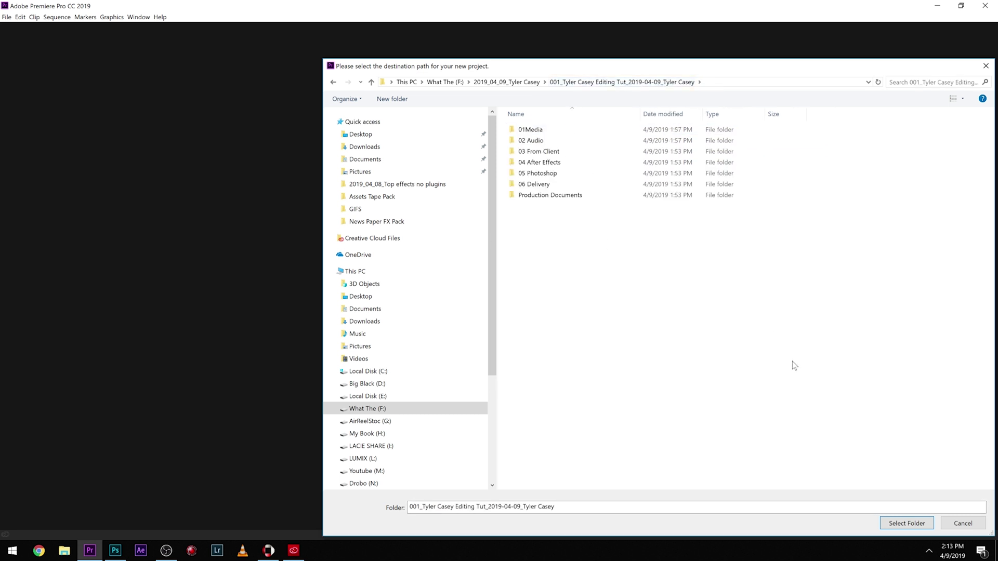
click(906, 524)
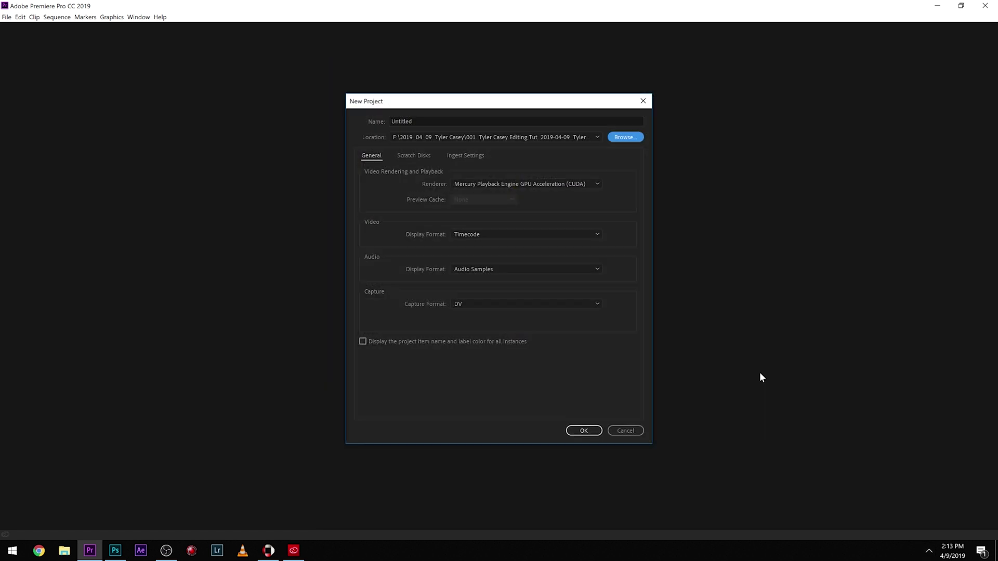
- Name the project 'Music Video Tut' and create it
click(430, 124)
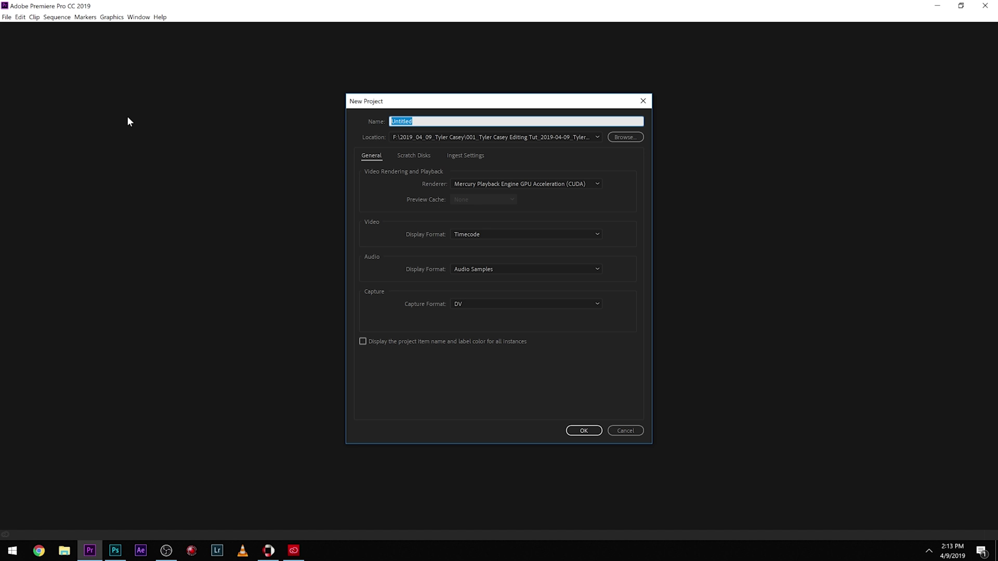
text(Music Video)
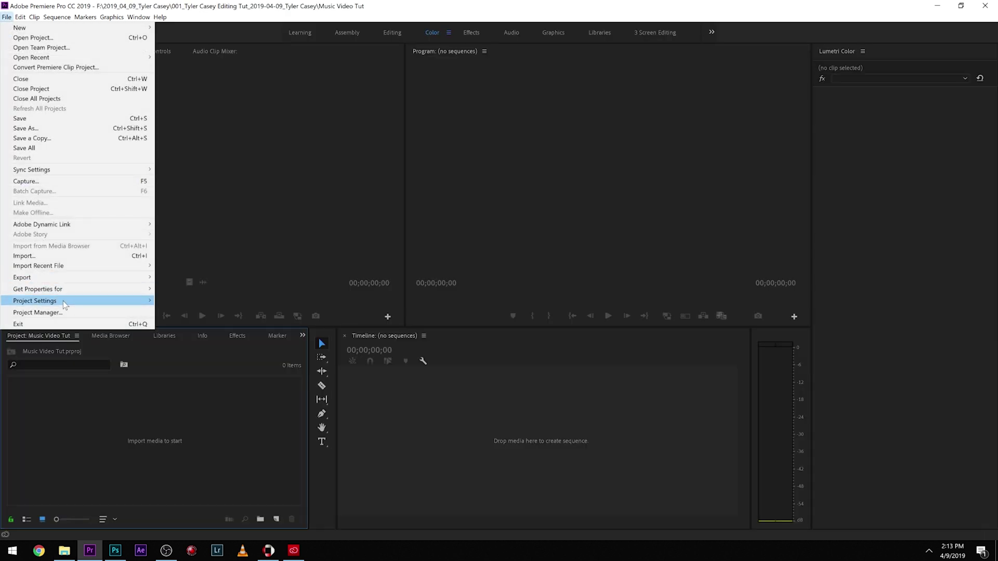
mouse_move(19, 17)
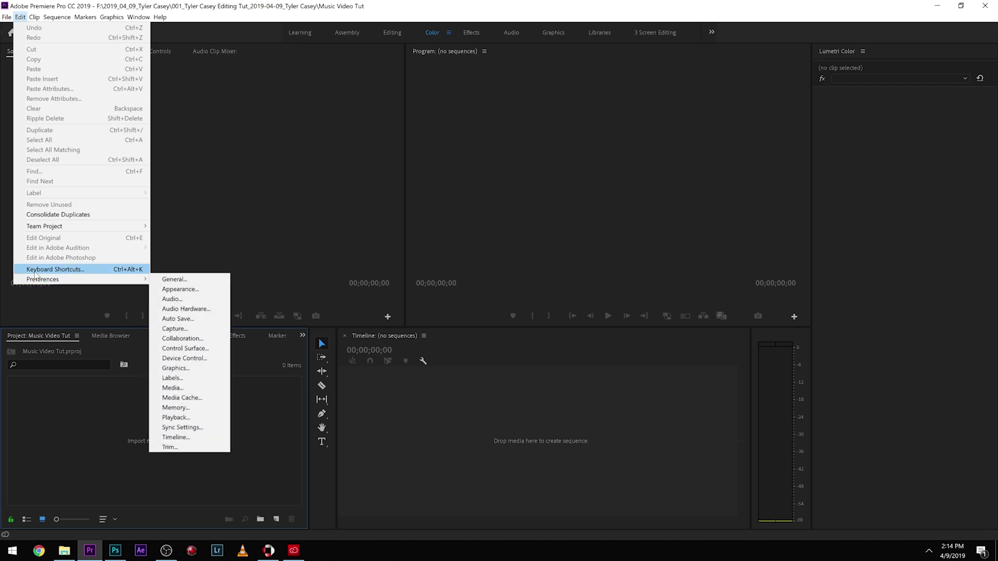
- Open Preferences and enable Auto Save to also save the current project
mouse_move(64, 284)
click(198, 278)
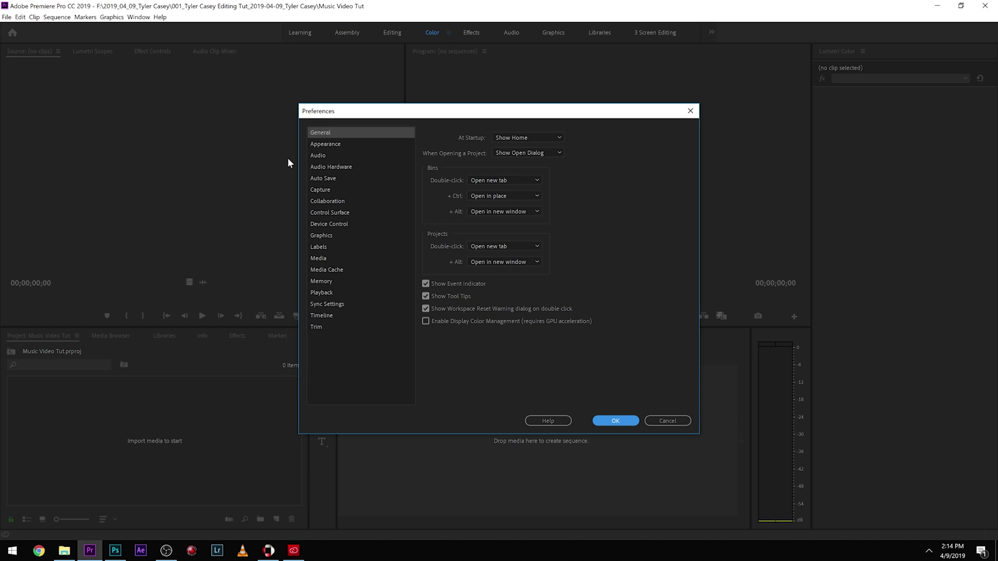
click(318, 143)
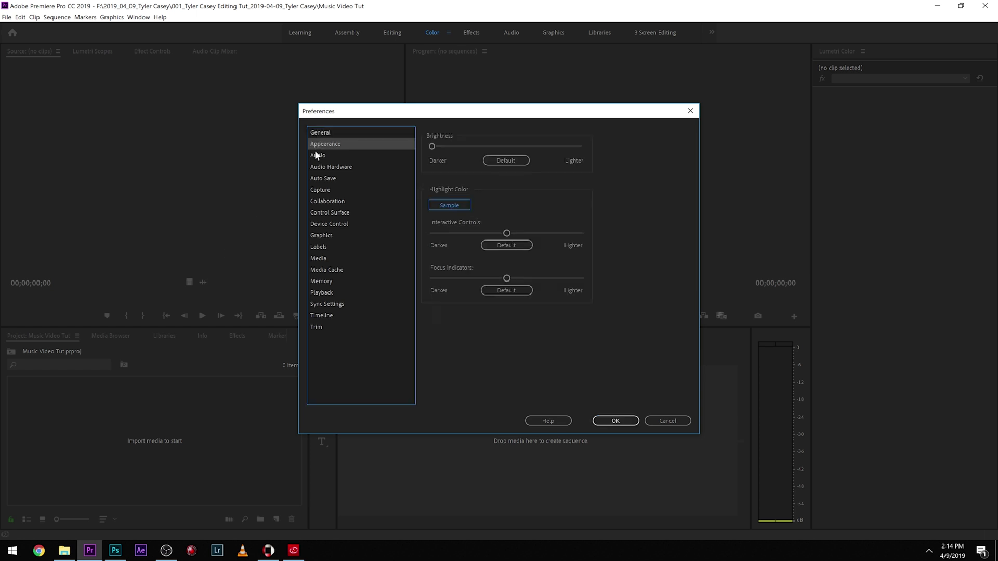
click(316, 155)
click(325, 167)
click(333, 179)
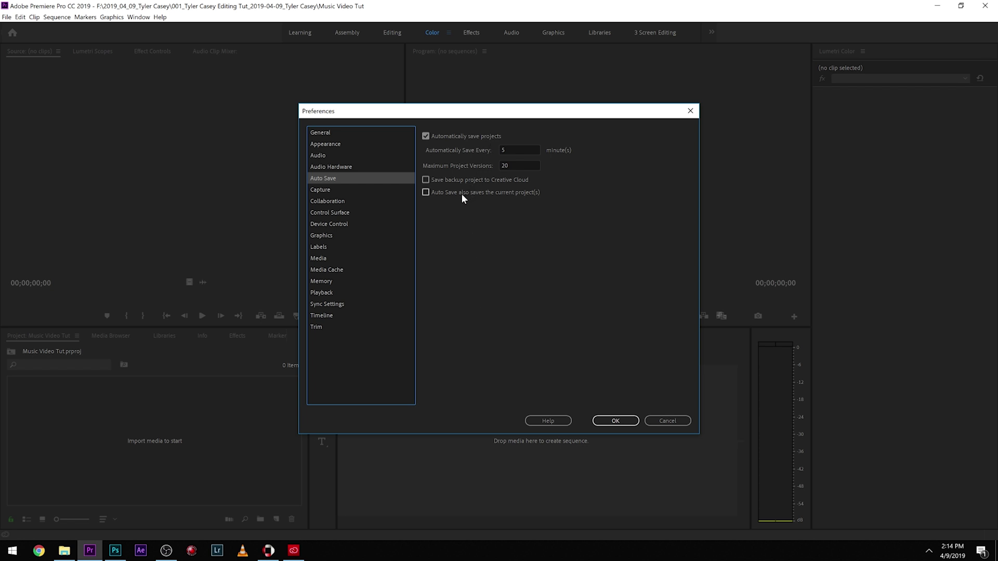
click(424, 193)
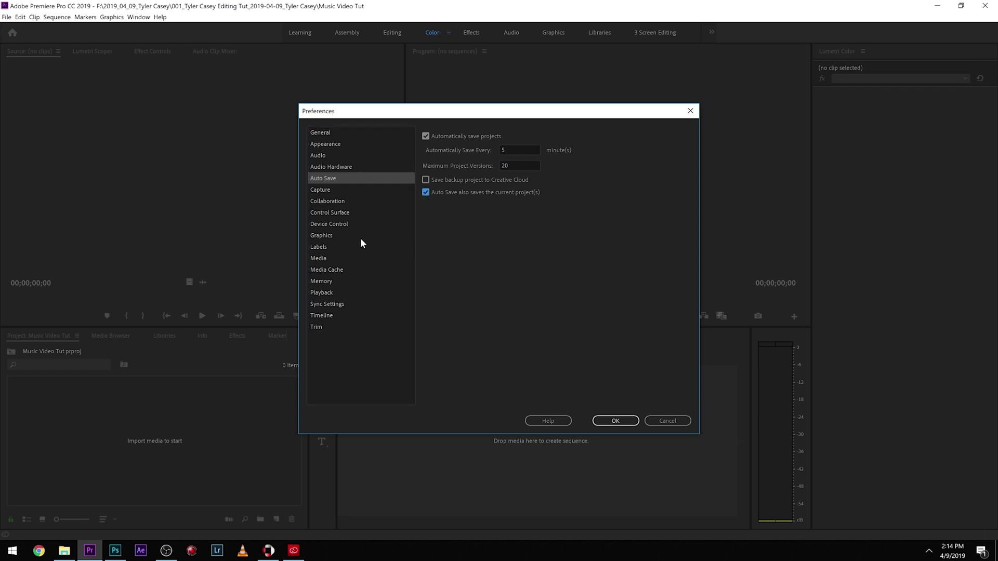
- Look through the Capture, Collaboration and Trim preferences, then close Preferences with OK
click(327, 189)
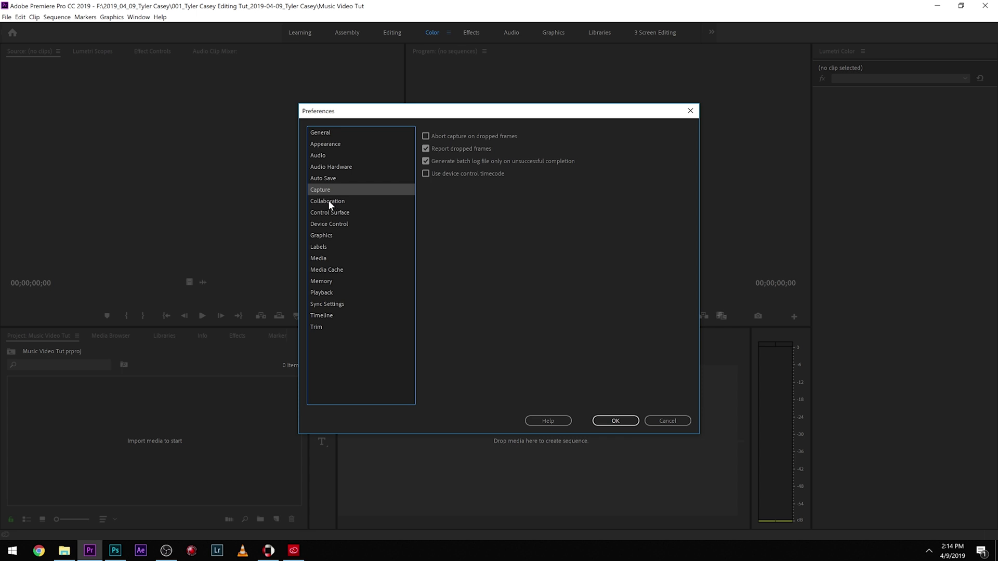
click(329, 201)
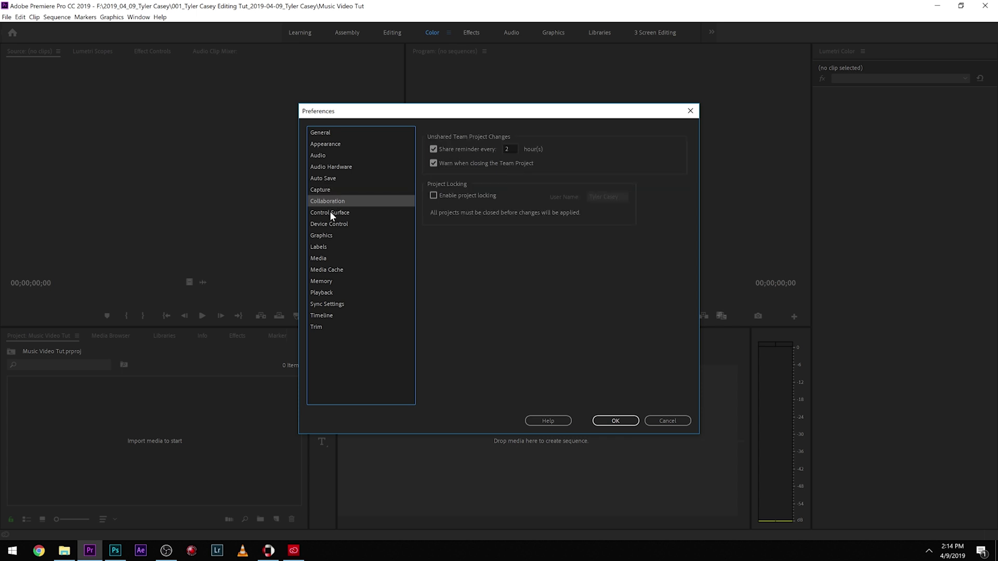
click(330, 212)
click(337, 327)
click(353, 192)
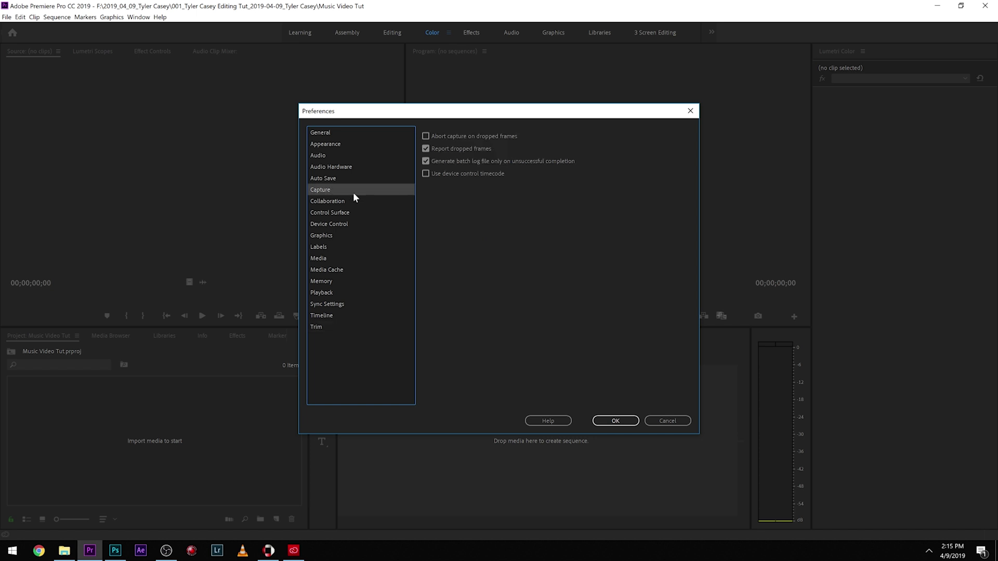
click(617, 422)
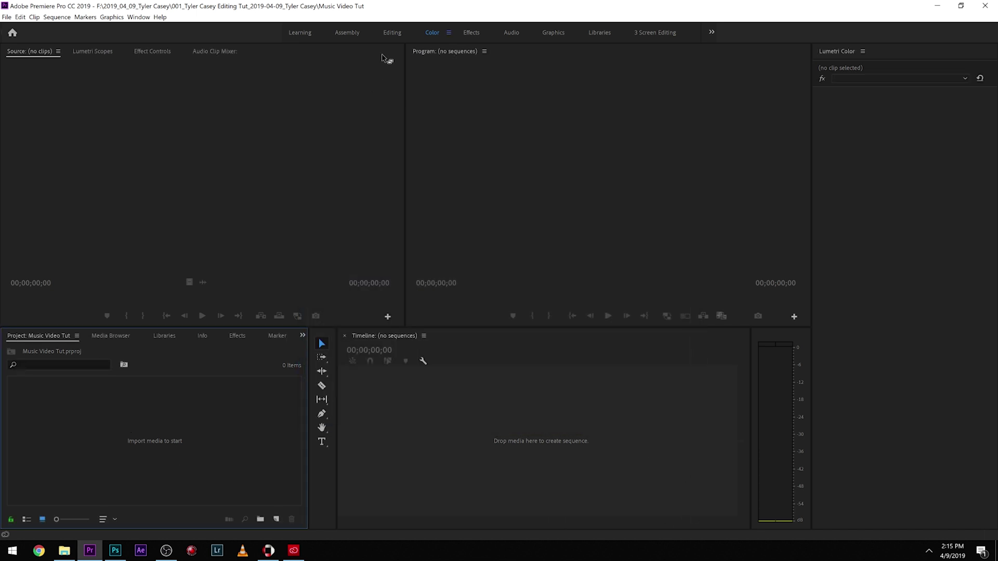
- Switch to the Editing workspace and place a File Explorer window on the right
click(391, 33)
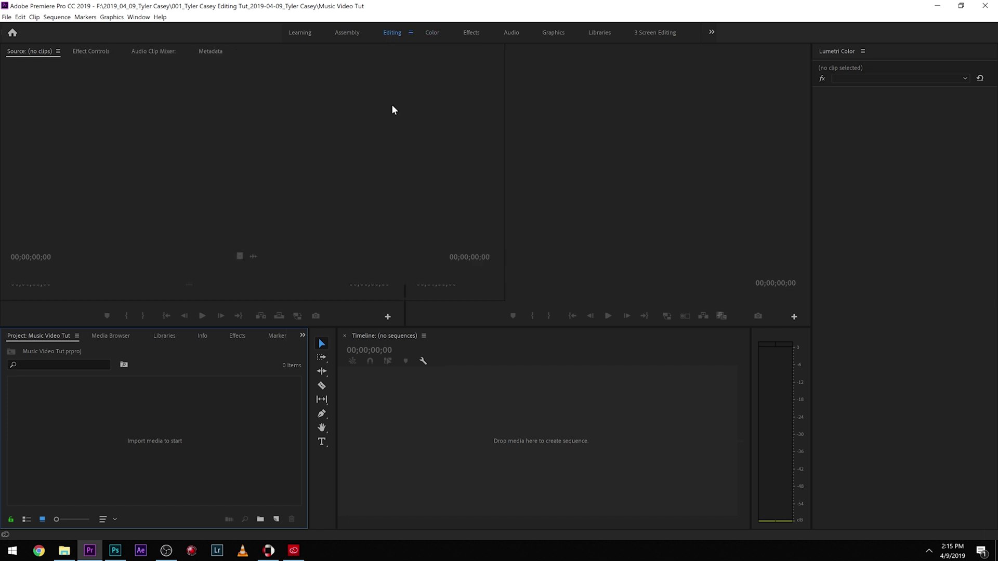
click(59, 554)
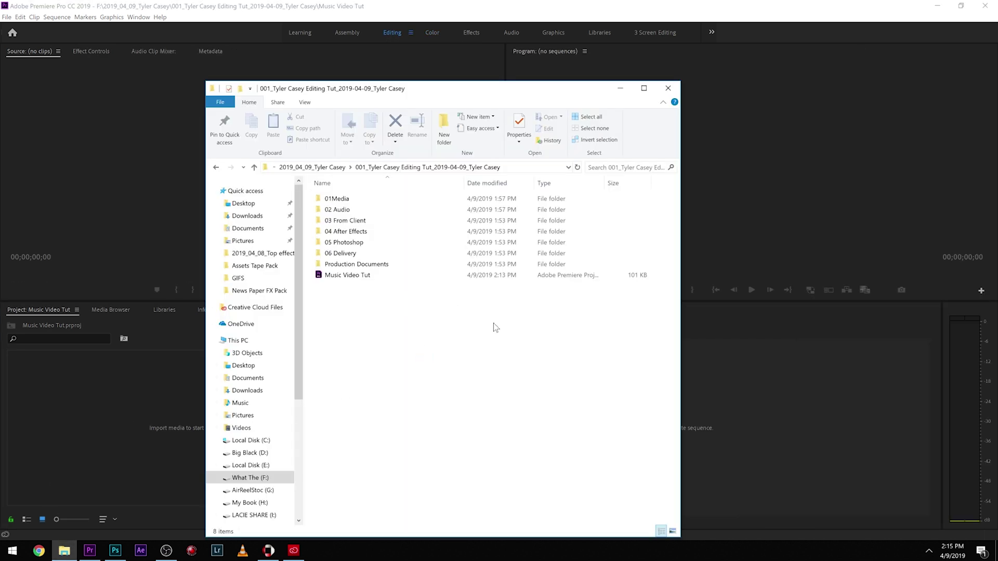
drag(427, 99, 822, 97)
- Drag the 01Media and 02 Audio folders into the Project panel to import them as bins
click(759, 197)
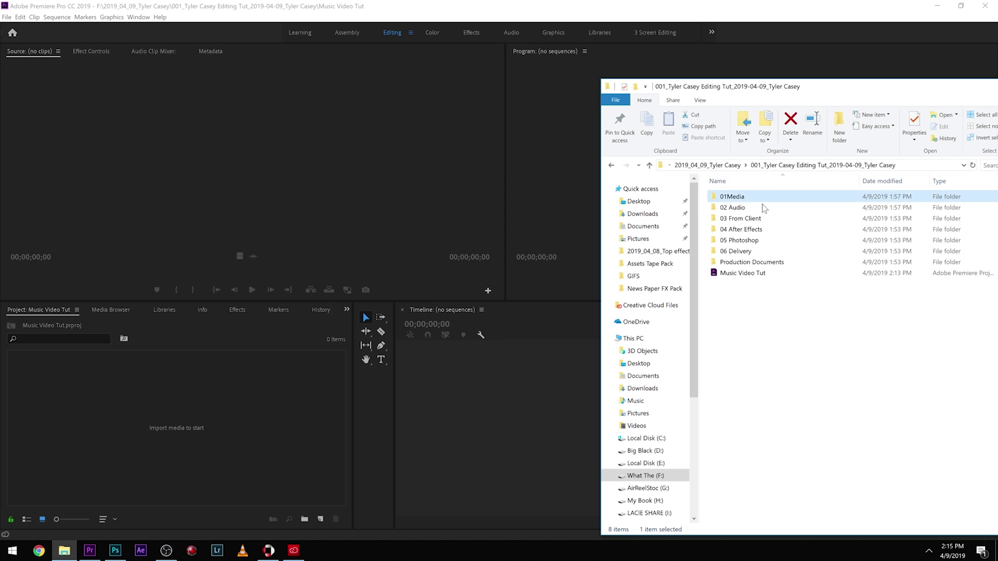
click(760, 208)
click(767, 196)
key(super)
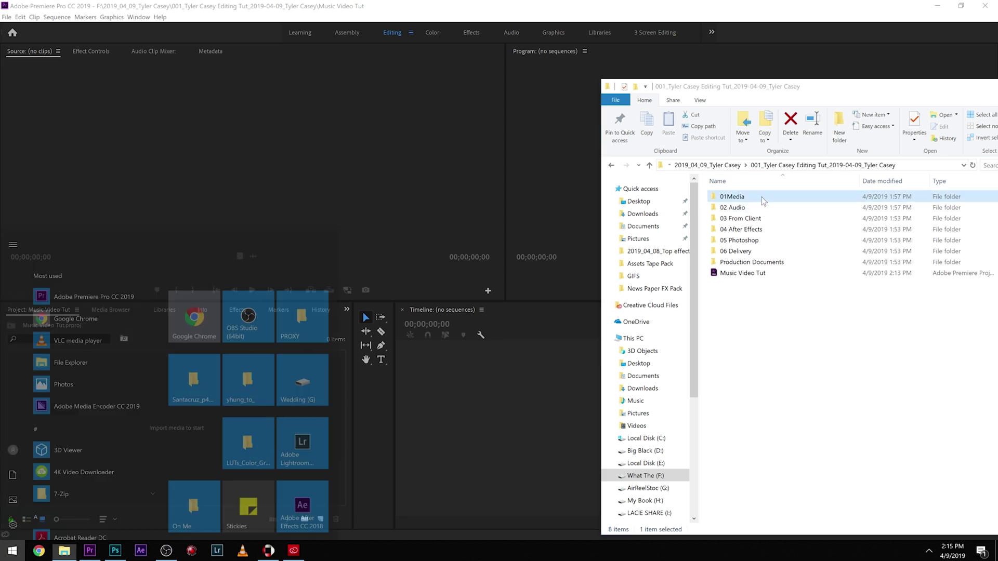
key(Escape)
ctrl+click(747, 207)
drag(747, 207, 239, 515)
click(492, 253)
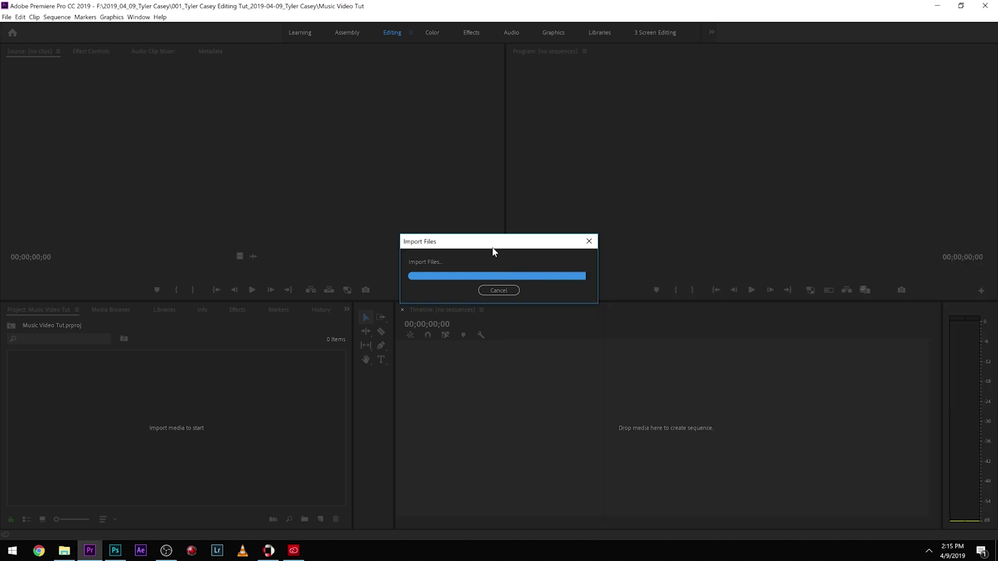
click(13, 328)
- Browse the 01Media and 113_PANA bins, then return to the project's top level
click(12, 328)
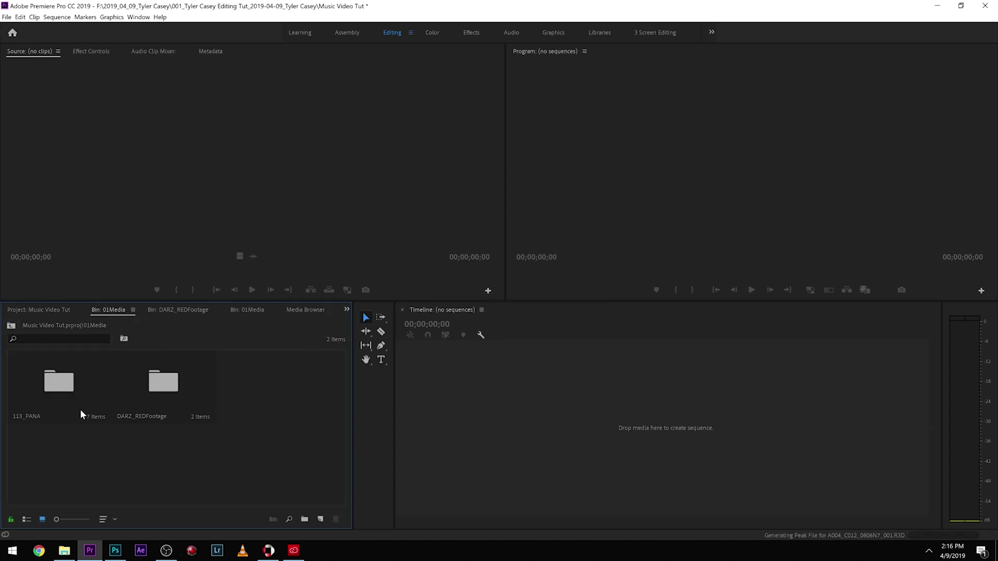
double_click(71, 389)
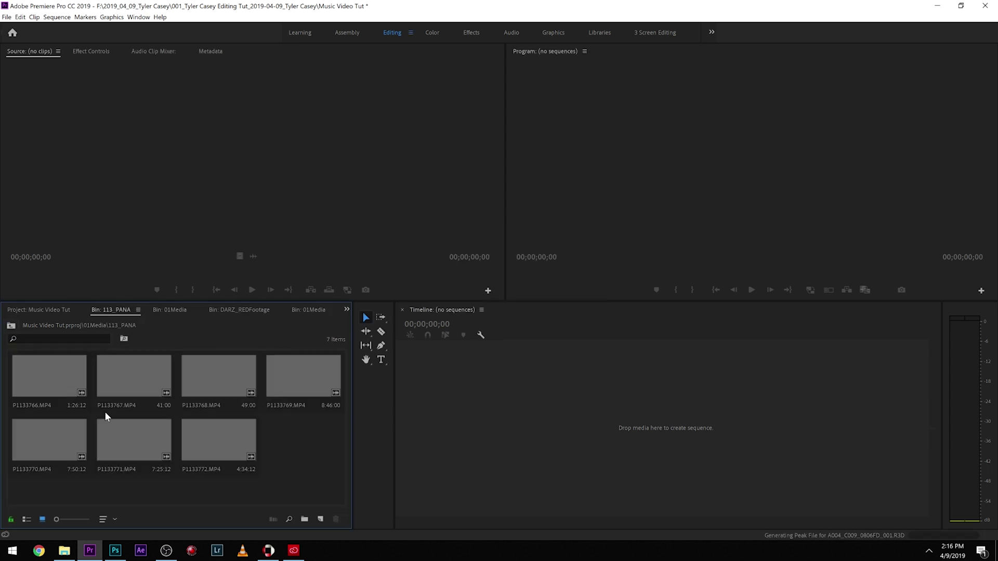
click(12, 327)
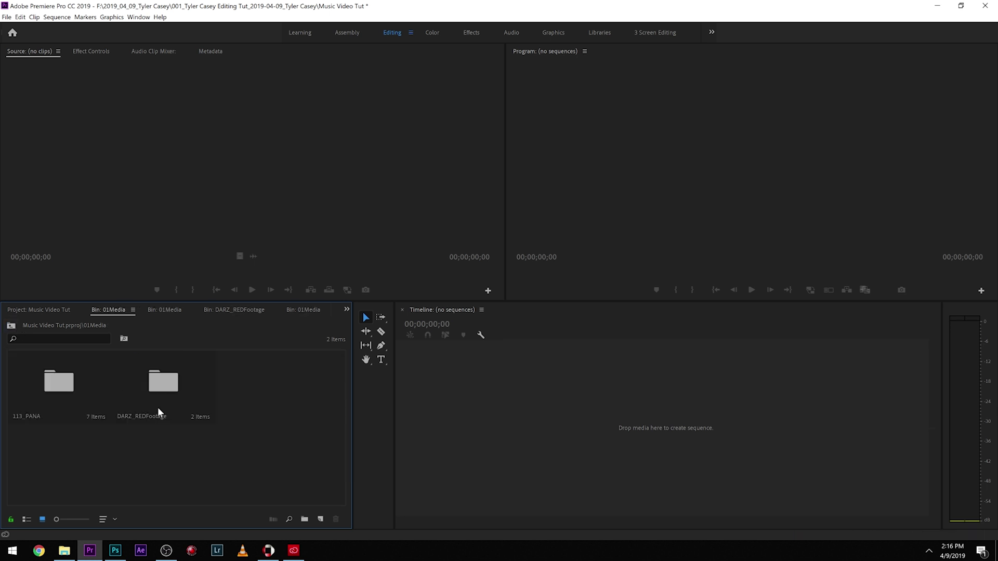
click(11, 328)
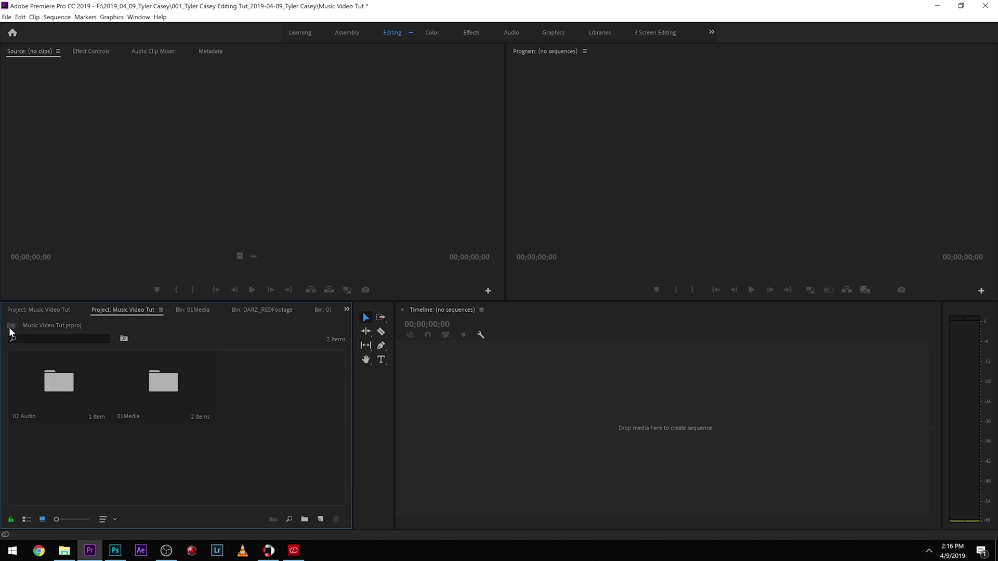
click(347, 310)
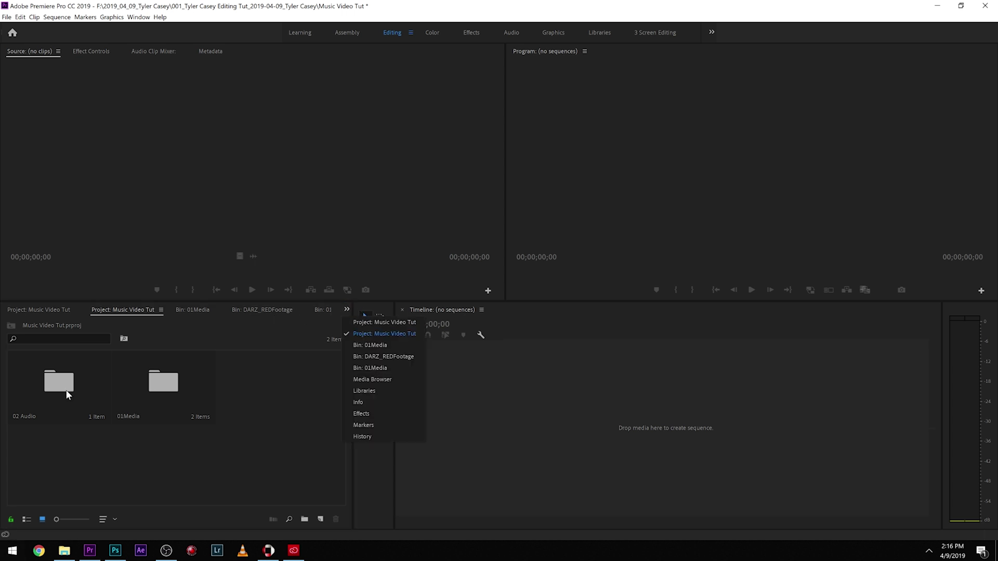
- In the Media Browser, navigate F: > 2019_04_09 > editing tutorial > 01Media > DARZ_REDFootage > A004_08066H.RDM
click(408, 379)
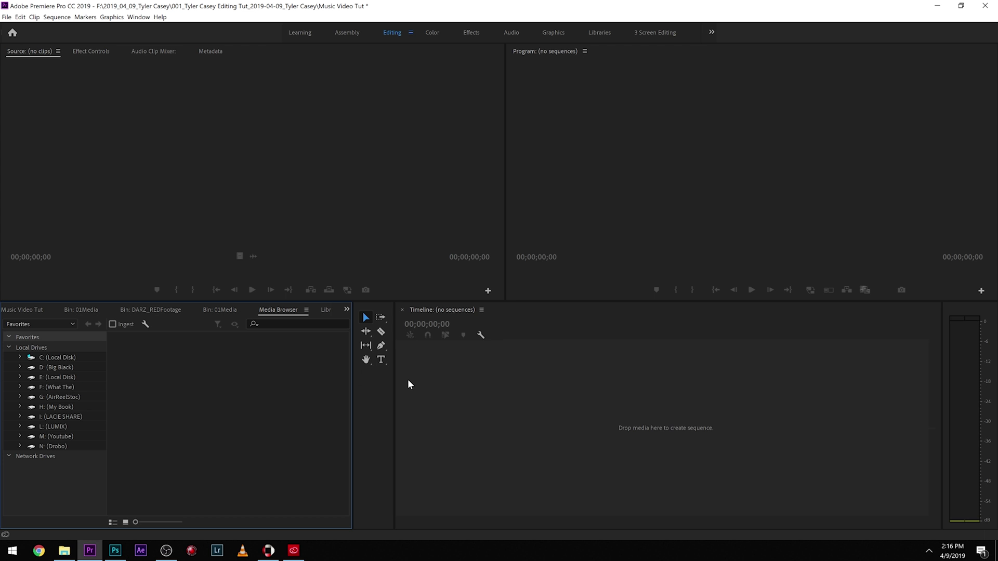
click(20, 387)
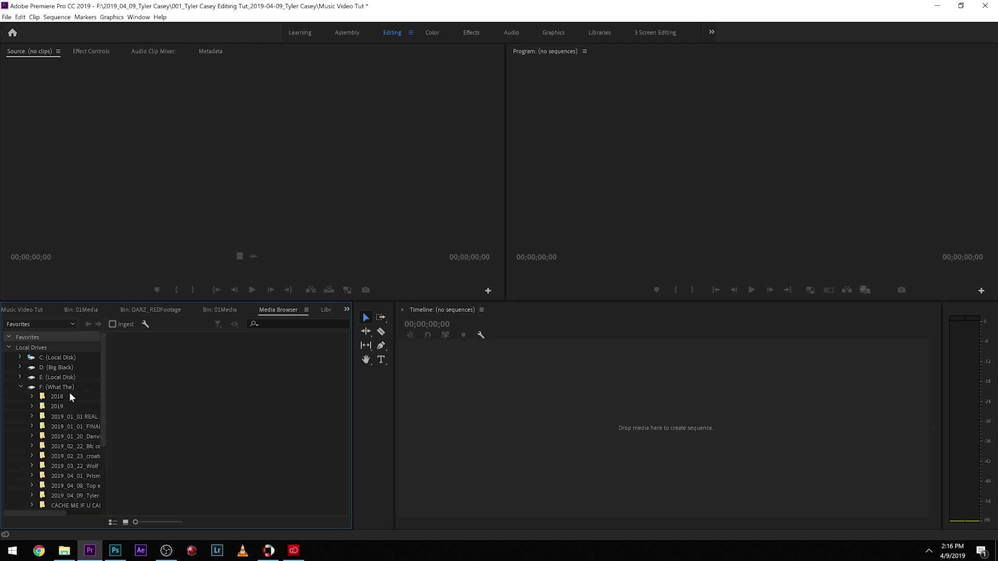
scroll(67, 434, down, 1)
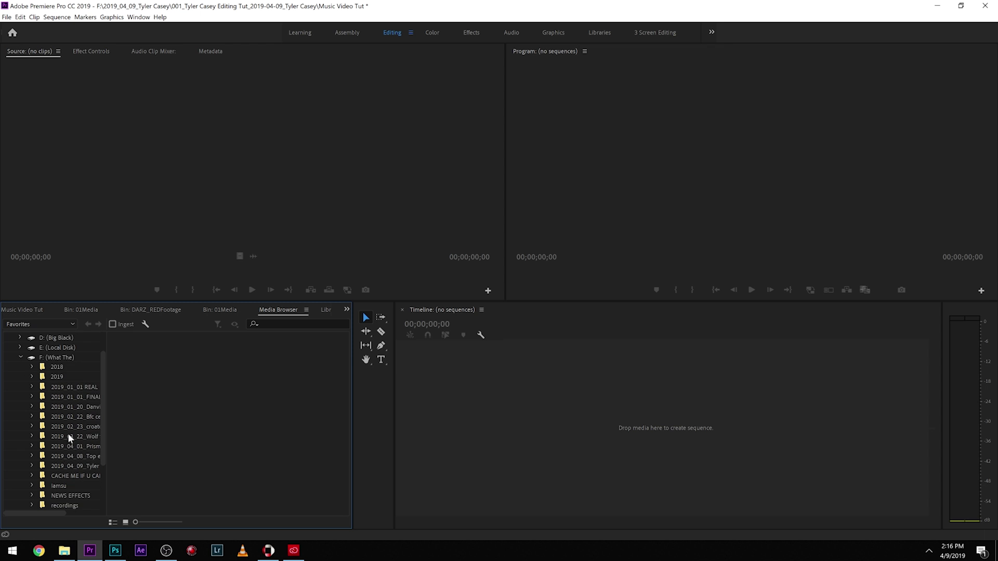
click(62, 466)
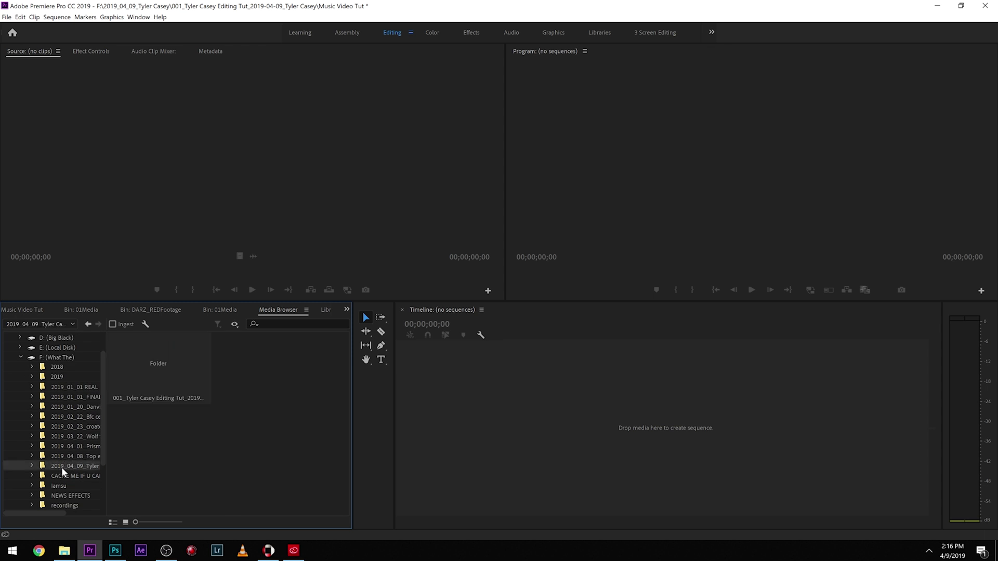
double_click(154, 385)
double_click(147, 359)
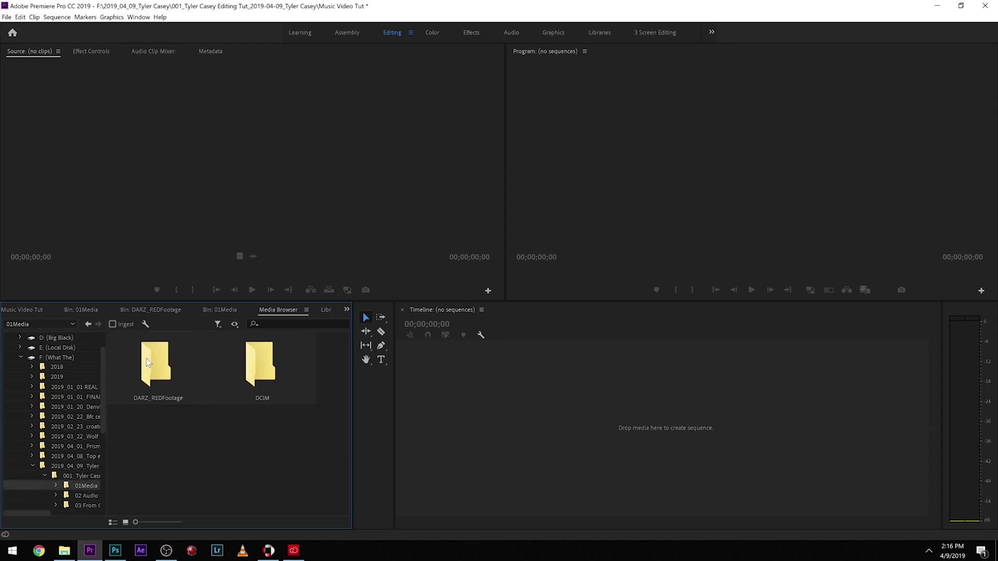
double_click(172, 367)
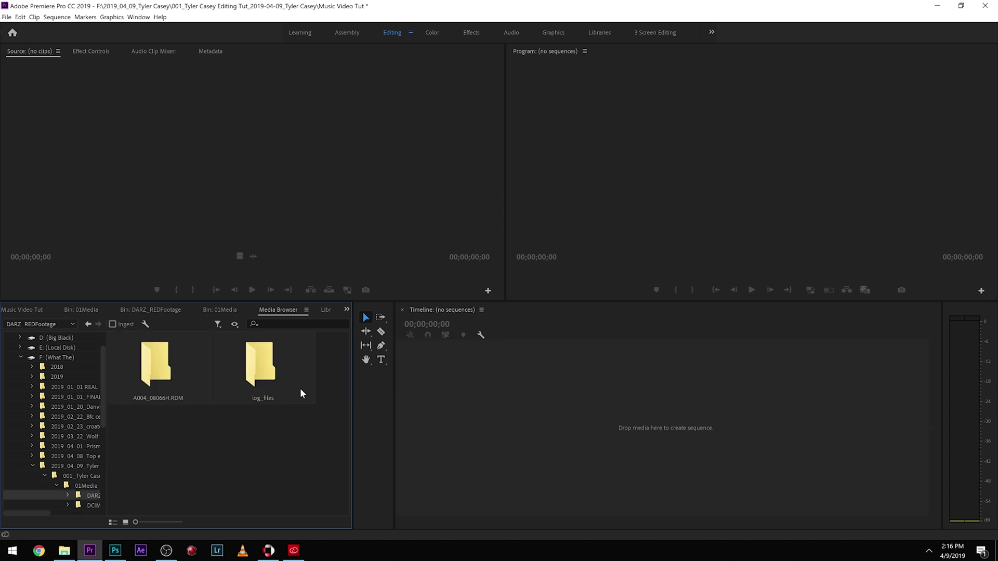
double_click(176, 364)
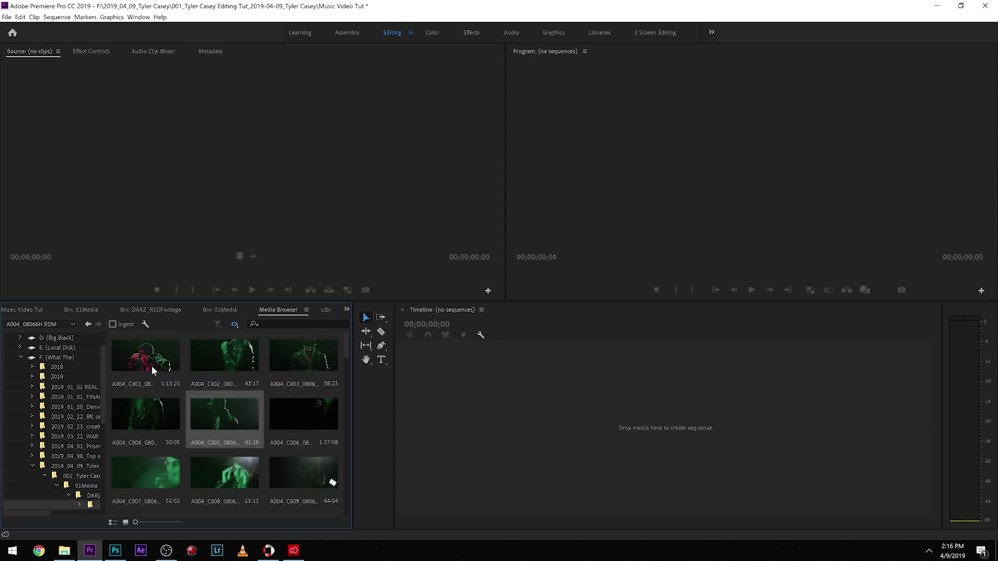
- Load clip A004_C014_08062H_001.R3D into the Source monitor and play it
scroll(167, 382, down, 3)
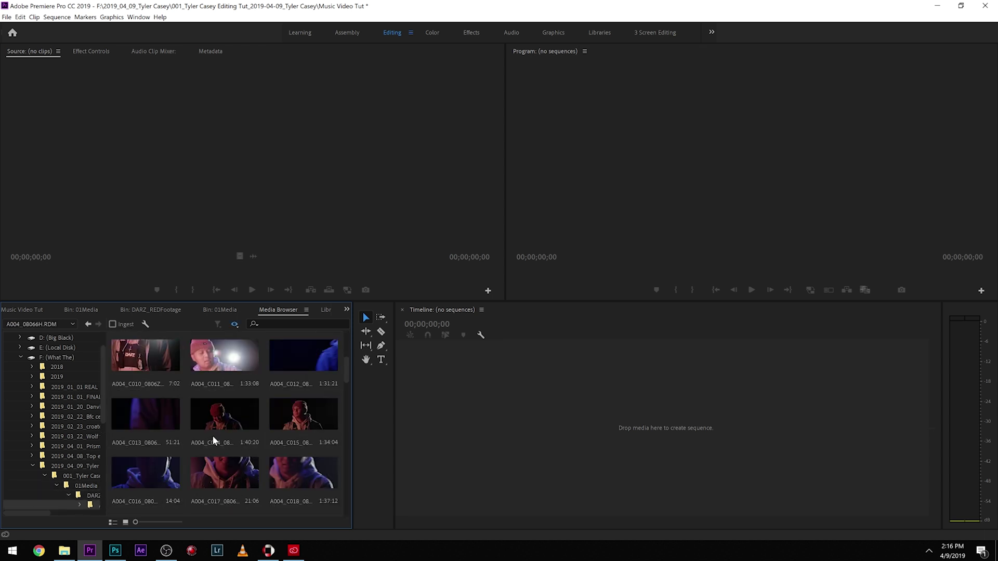
double_click(243, 416)
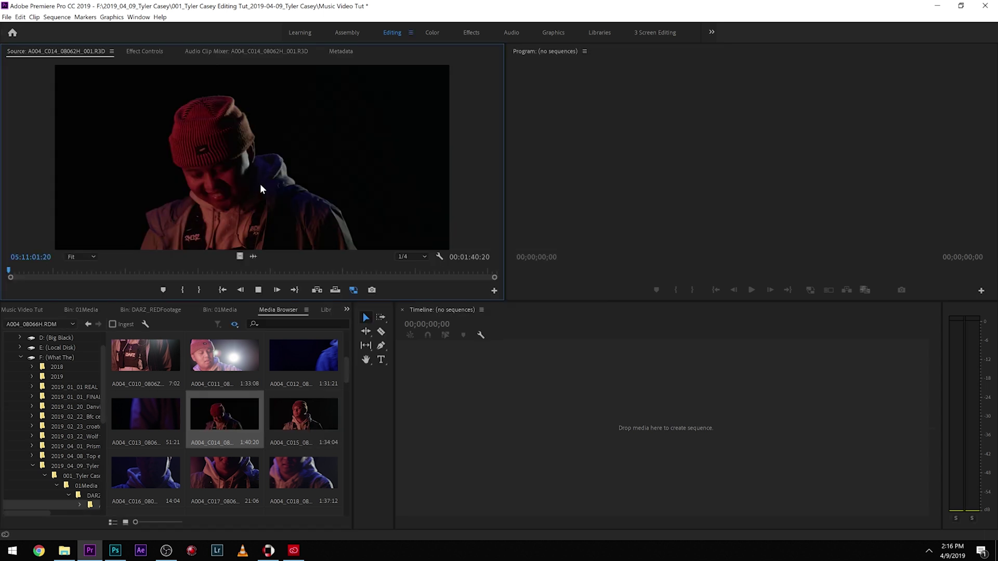
key(space)
key(space)
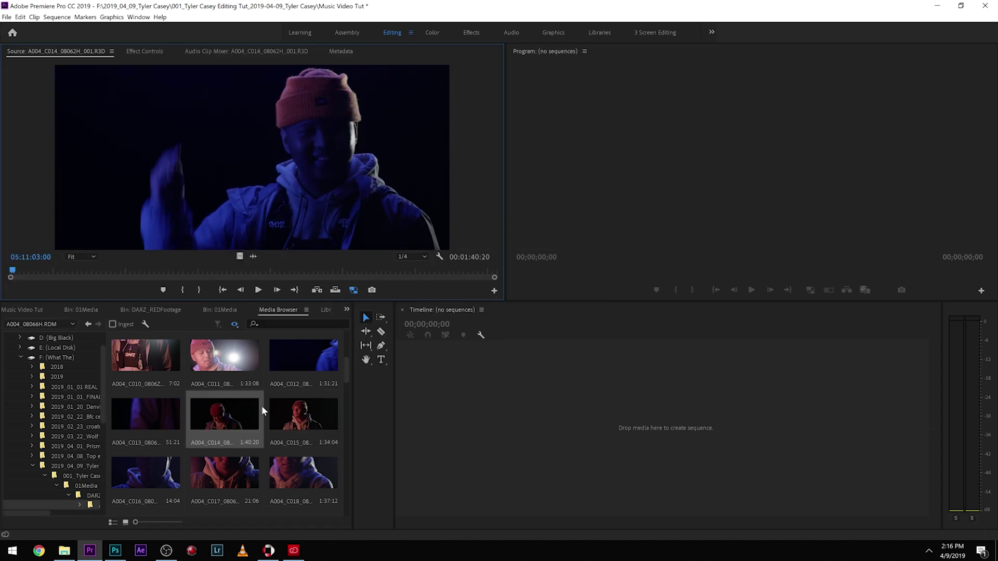
- Stop the C014 playback and return to the Project panel bins, cancelling the Import dialog
click(307, 414)
right_click(307, 412)
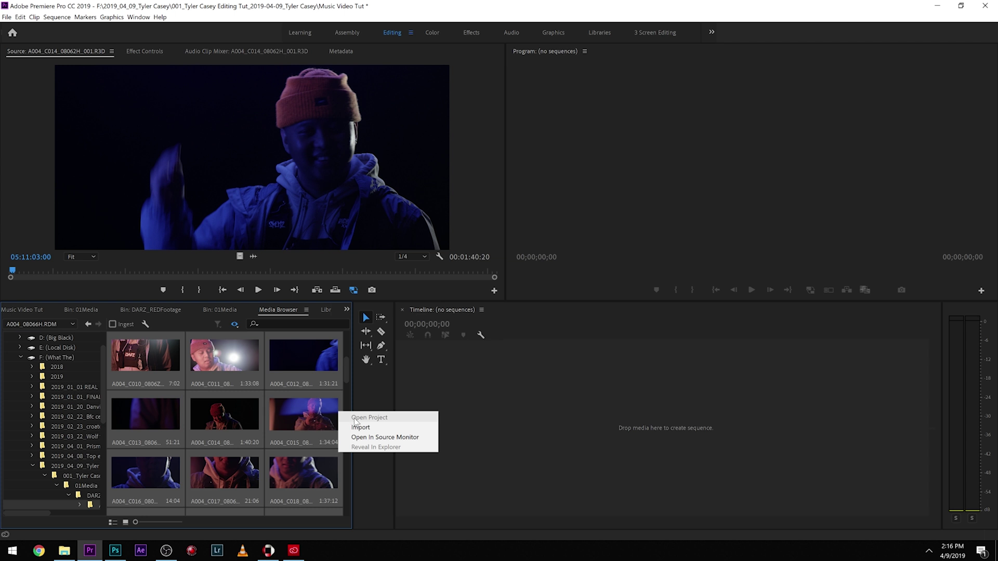
click(24, 307)
click(24, 309)
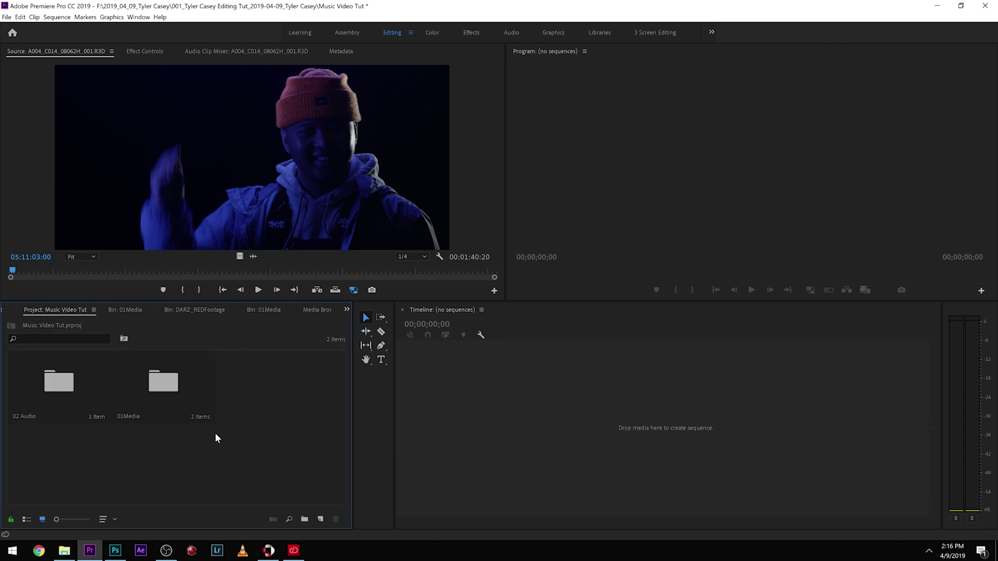
double_click(254, 465)
click(647, 501)
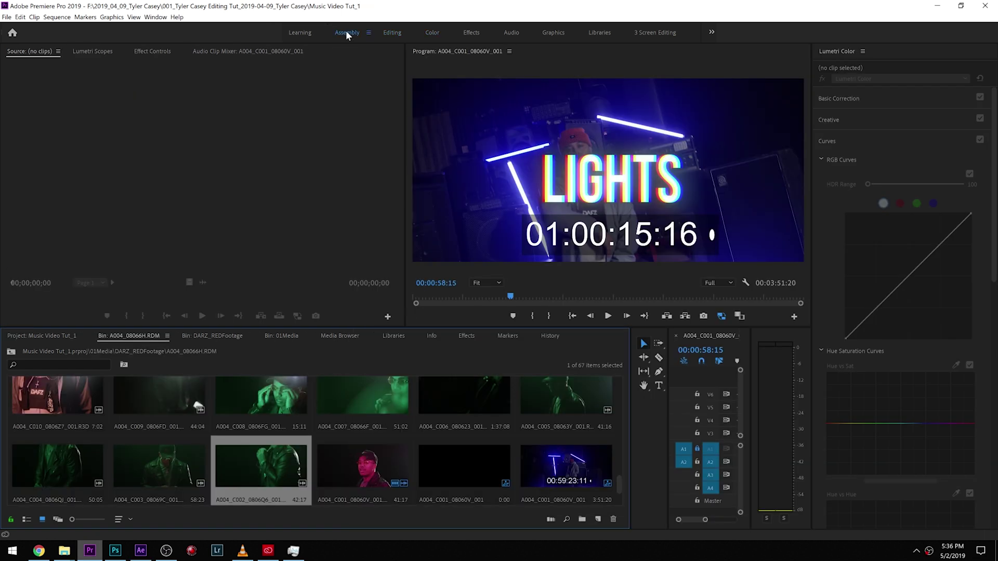
- Switch to the Assembly workspace and open the 01Media > DARZ_REDFootage > A004_08066H.RDM bin
click(346, 33)
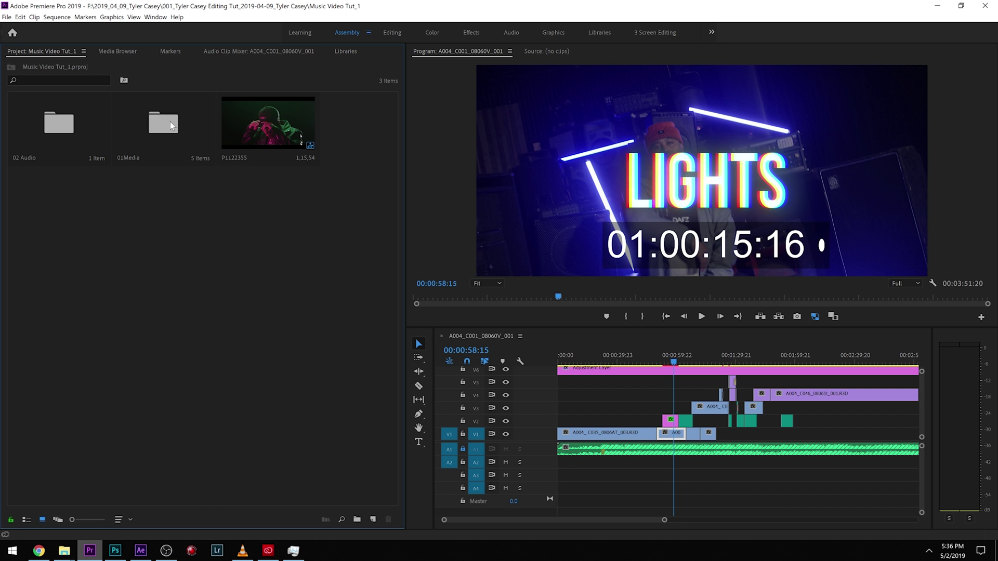
double_click(170, 121)
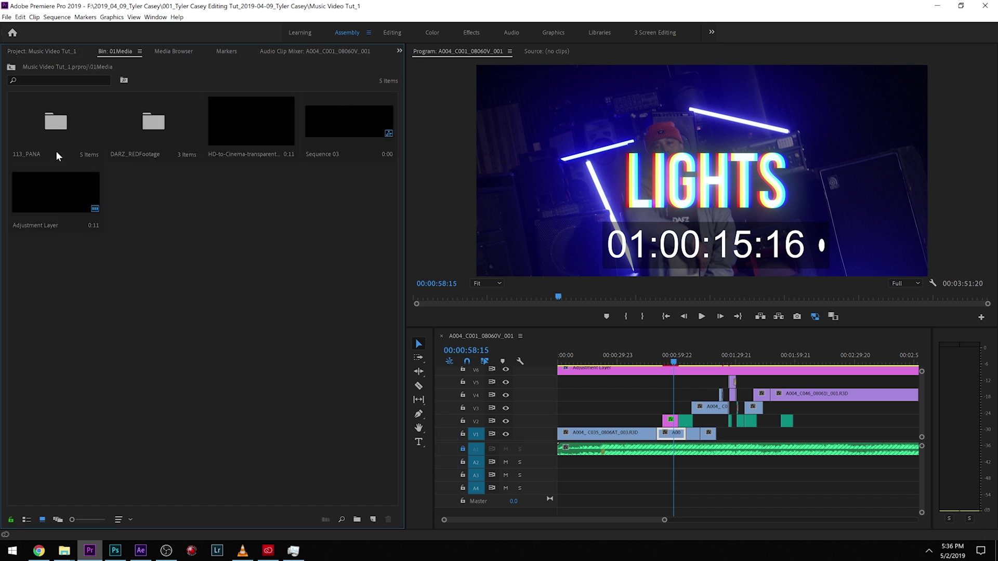
double_click(47, 125)
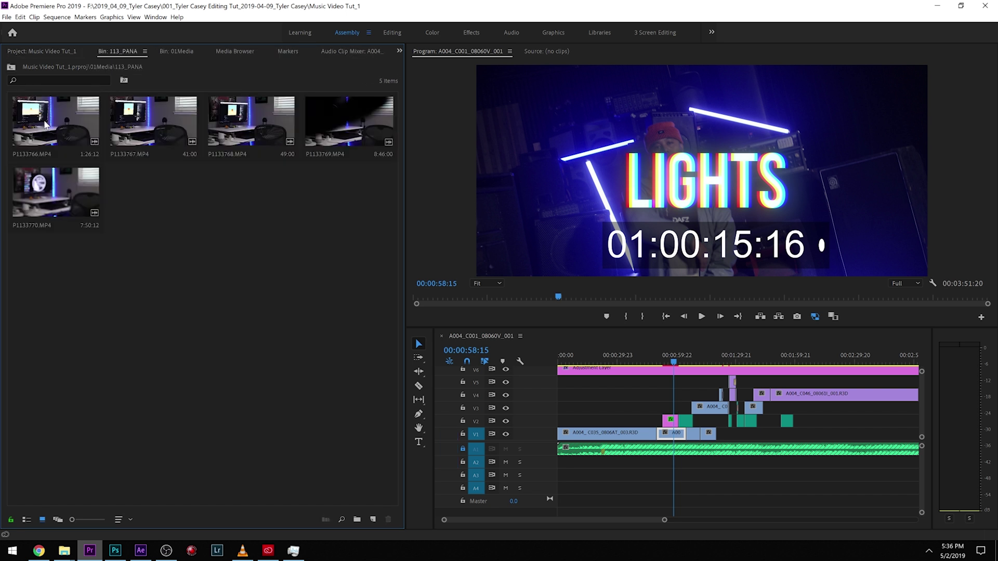
click(9, 70)
double_click(151, 121)
double_click(87, 131)
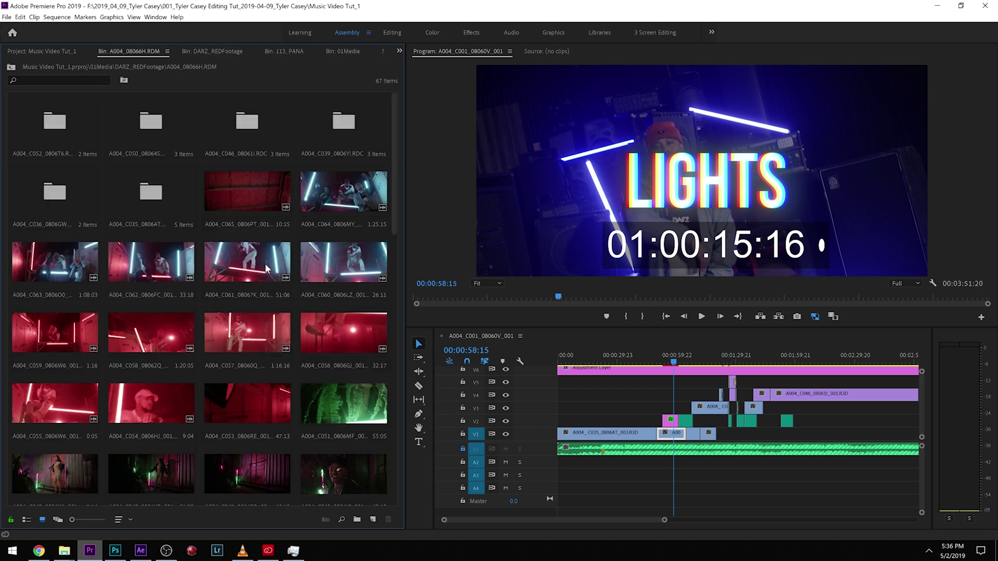
- Select clips C065 through C003 plus C002, 57 of the bin's 67 RED clips
click(247, 207)
scroll(291, 320, down, 12)
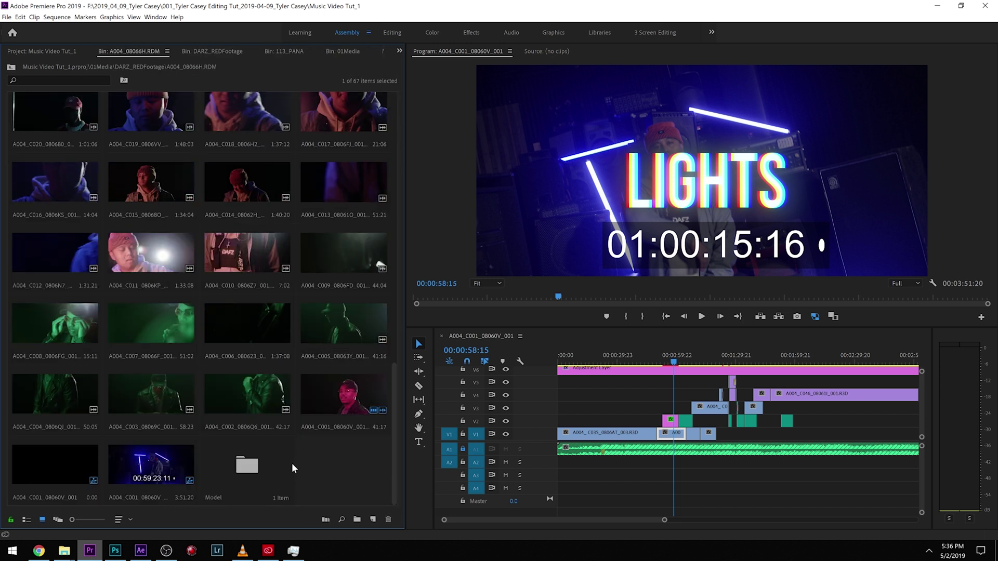
shift+click(152, 411)
scroll(230, 185, up, 12)
scroll(240, 248, down, 12)
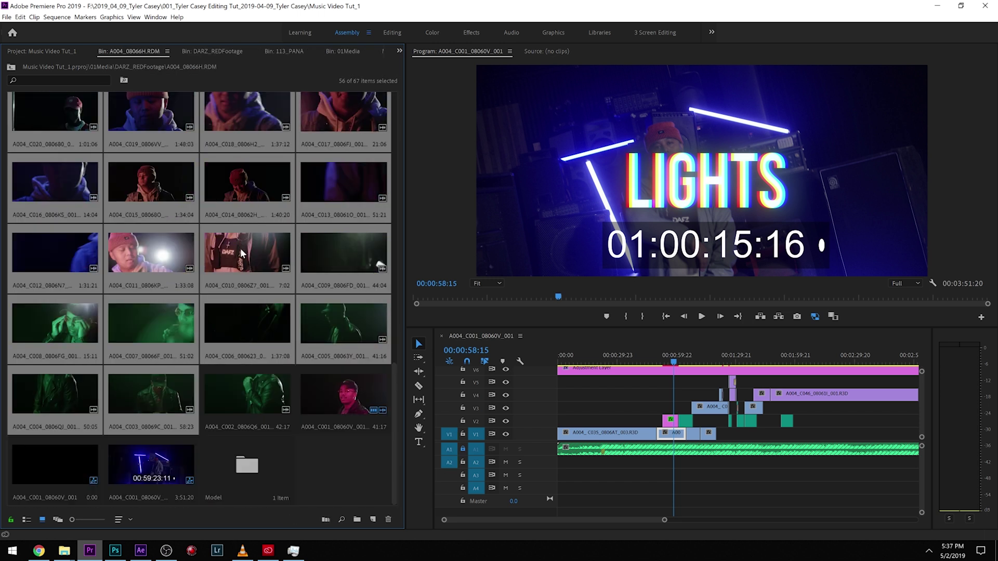
shift+click(264, 386)
scroll(267, 382, up, 5)
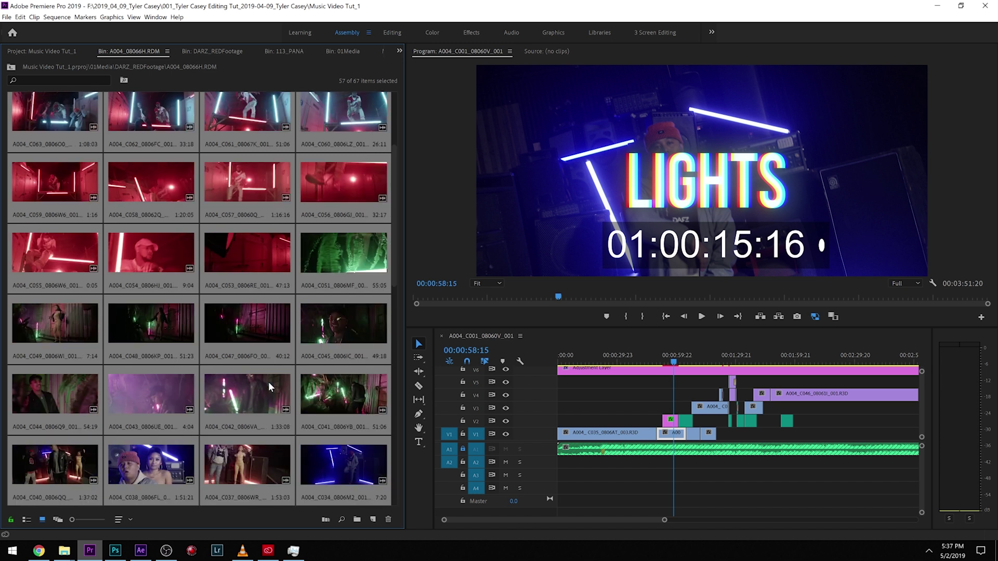
scroll(269, 382, up, 3)
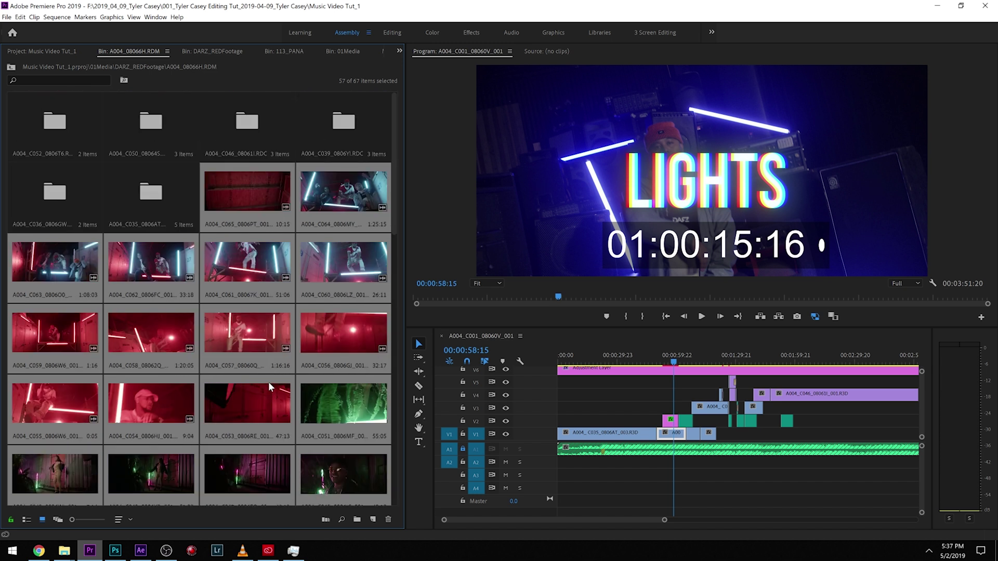
- Queue QuickTime proxies for the selected RED clips using the 1024x540 GoPro CineForm preset
right_click(232, 270)
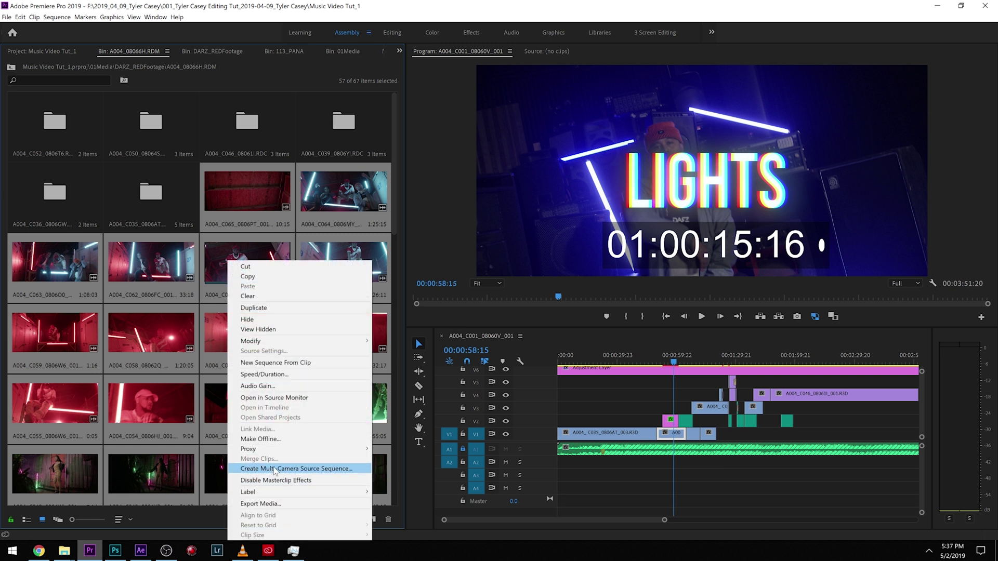
mouse_move(274, 450)
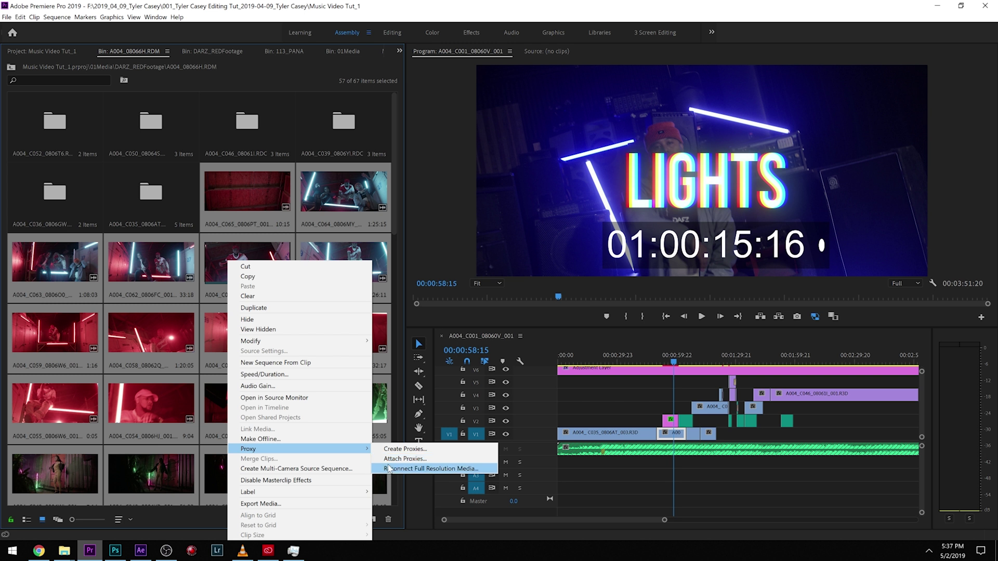
click(401, 450)
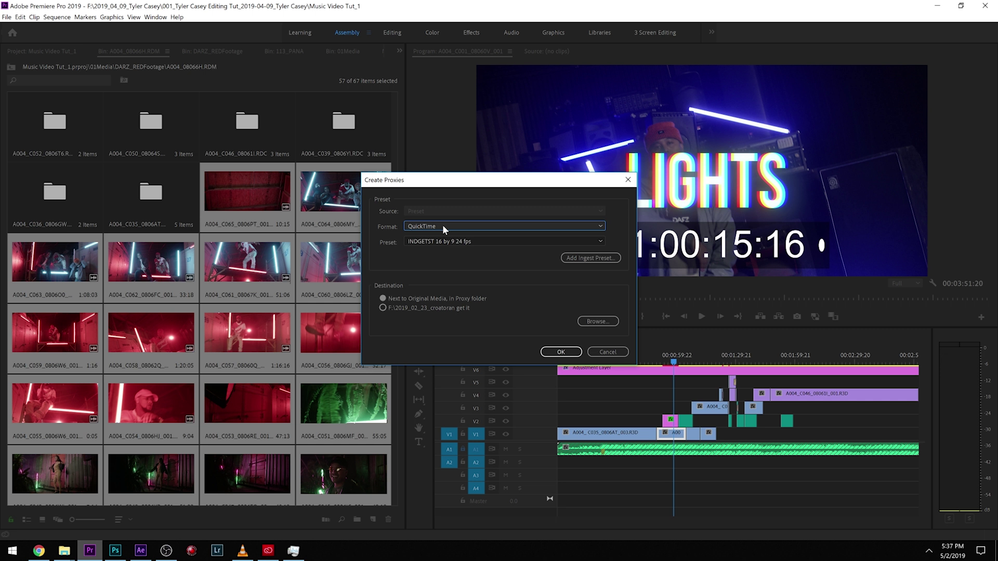
click(439, 241)
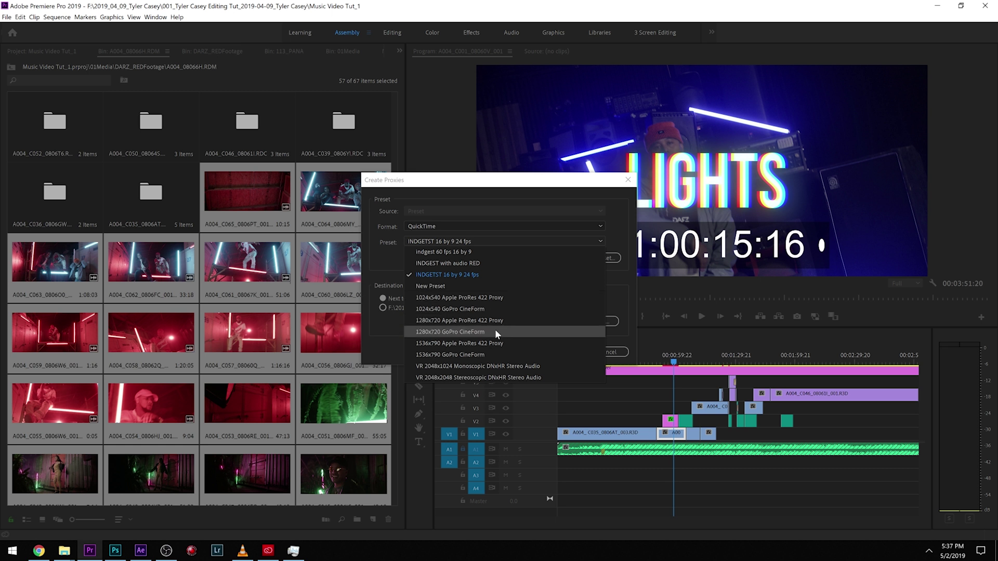
click(482, 309)
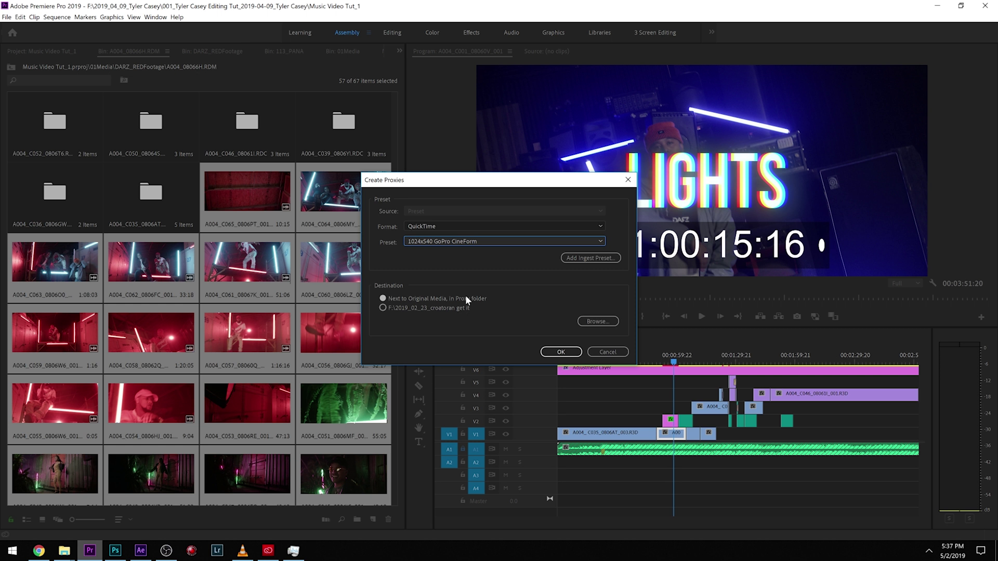
click(561, 352)
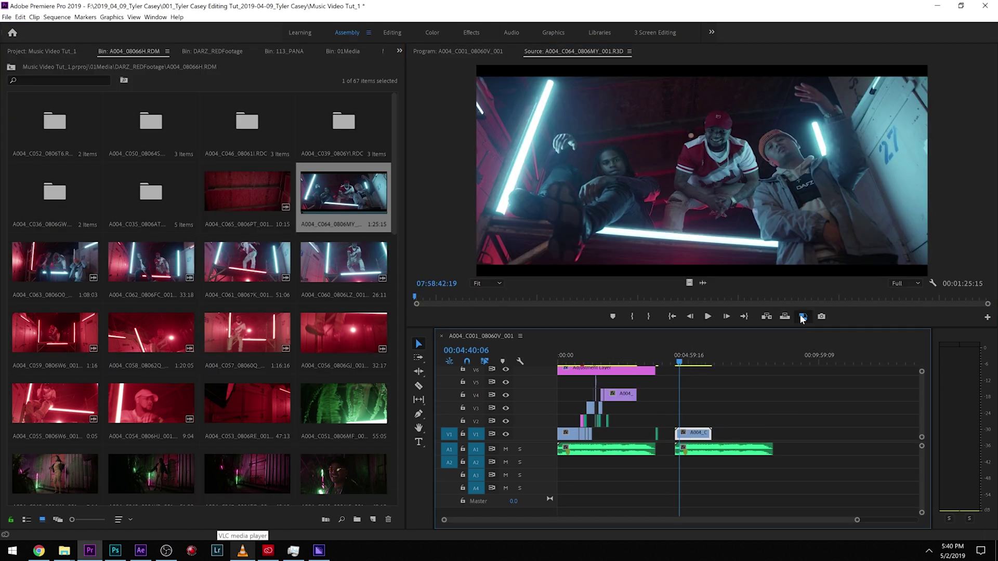
- Add the Toggle Proxies button to the monitor controls, then switch proxies off and back on
click(987, 317)
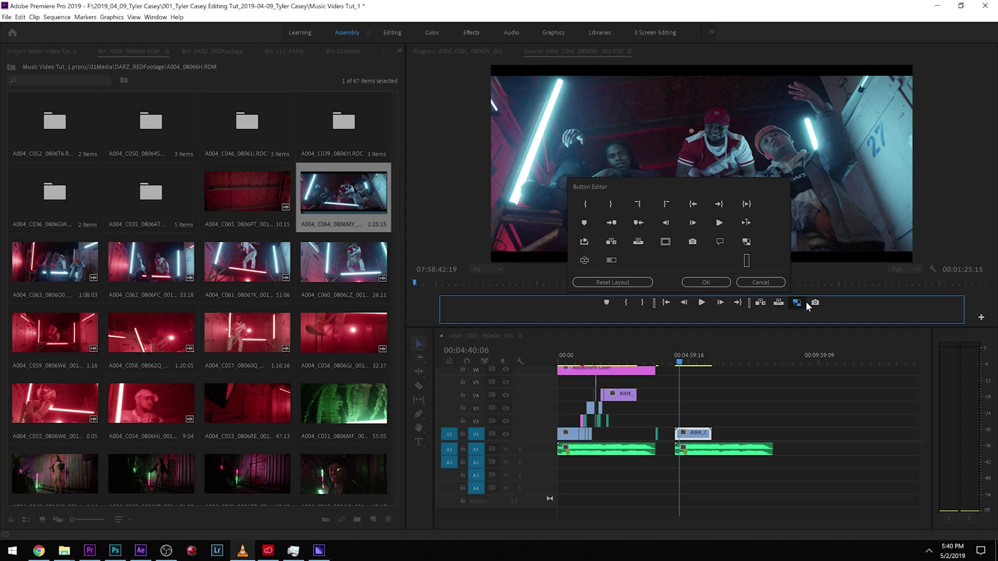
click(706, 282)
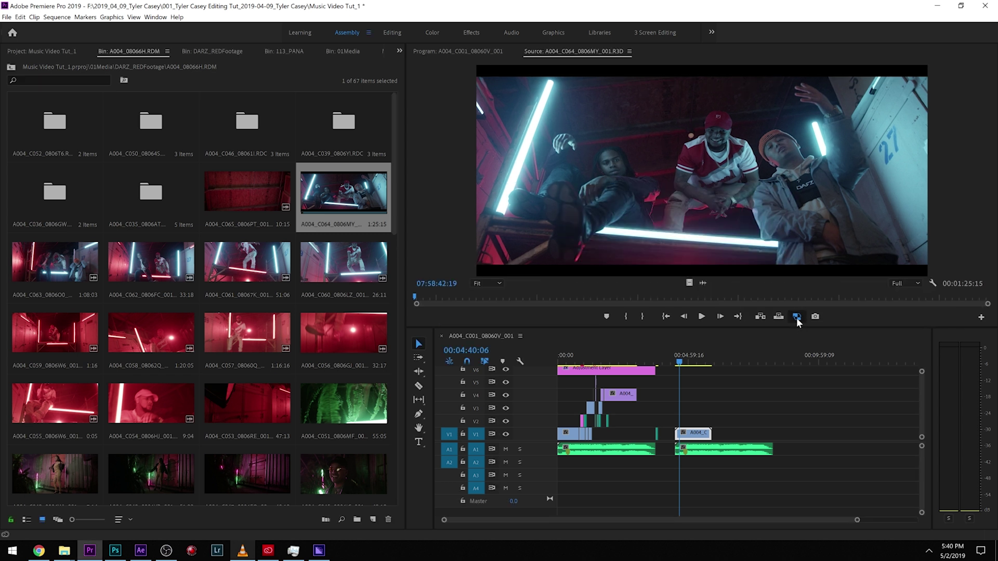
click(797, 319)
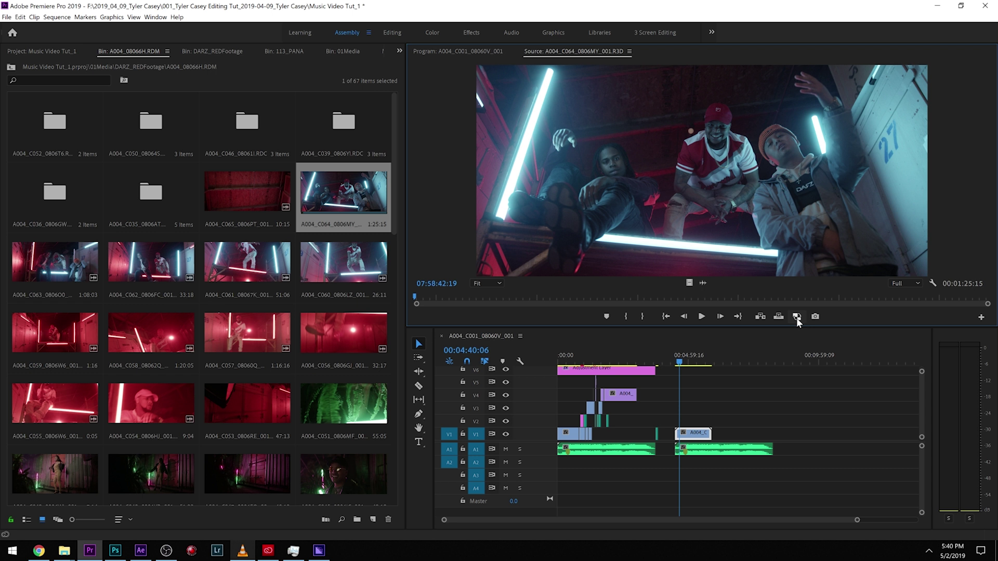
click(796, 317)
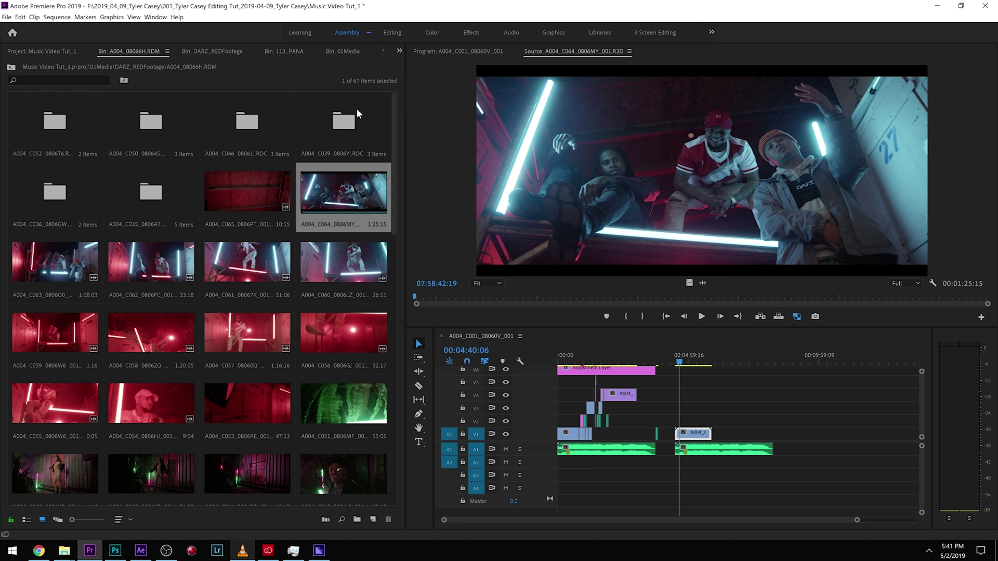
- Toggle proxies off, on, then off, showing A004_C064_0806MY_001.R3D at full resolution
click(797, 316)
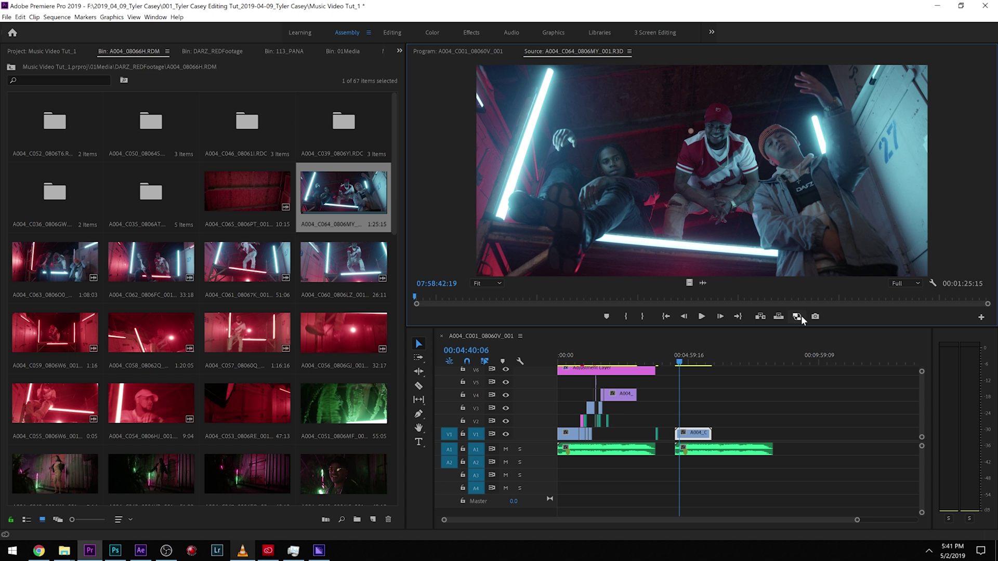
click(801, 316)
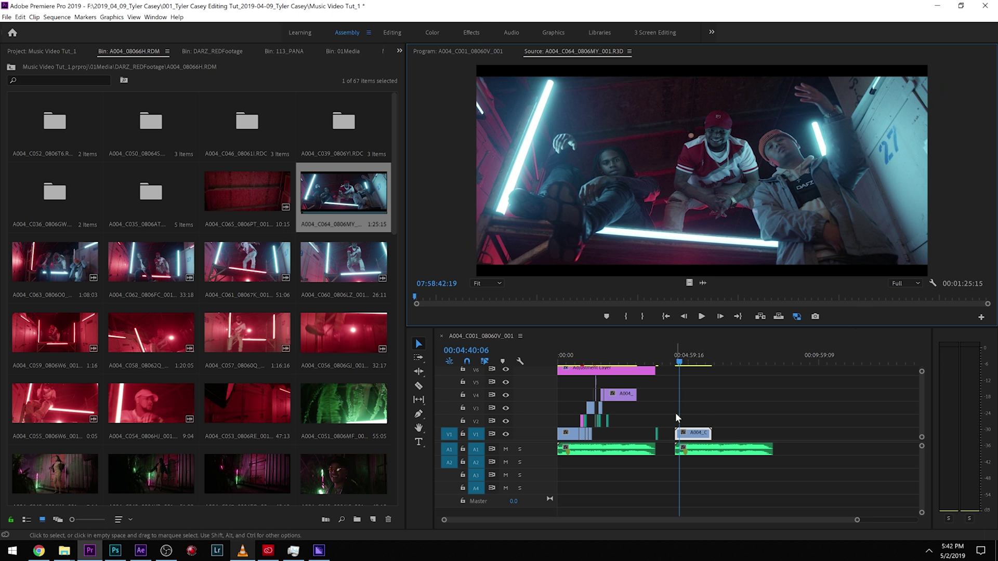
click(799, 318)
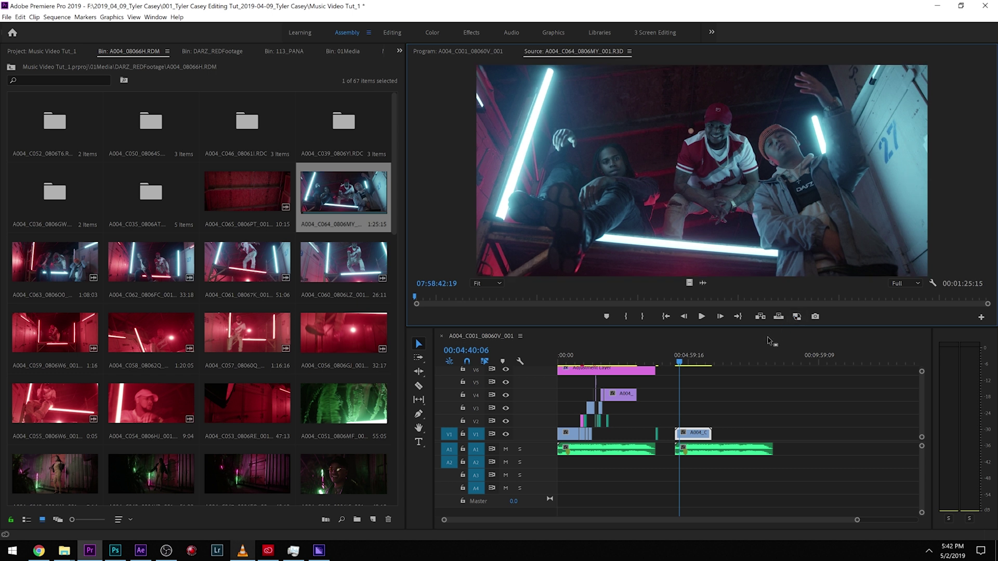